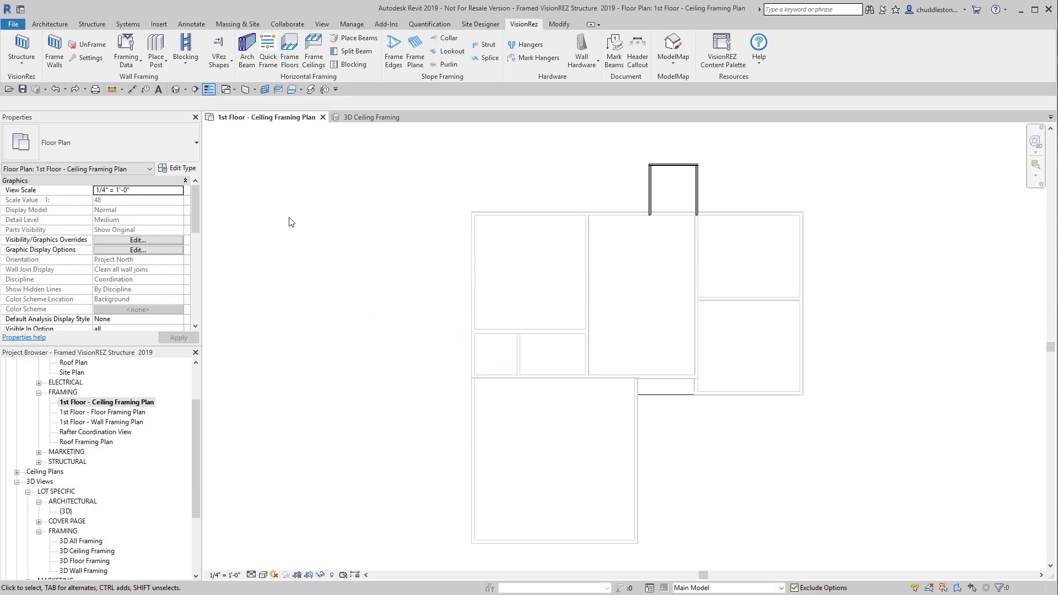
# Start framing ceilings with Ceiling Framing Lumber 2x8 as the common joist family and type.
pyautogui.click(312, 42)
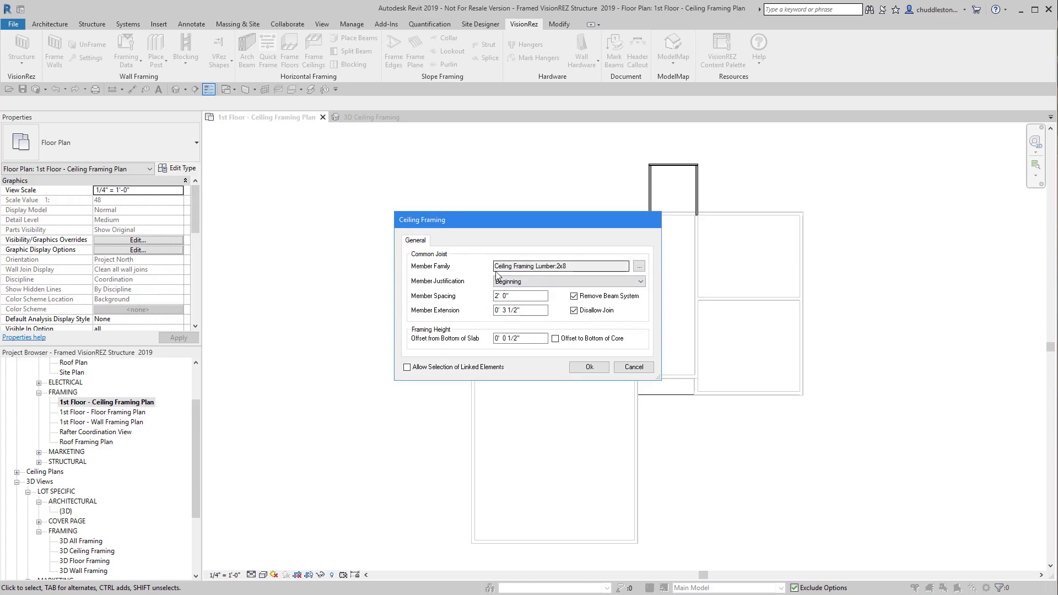
pyautogui.click(639, 266)
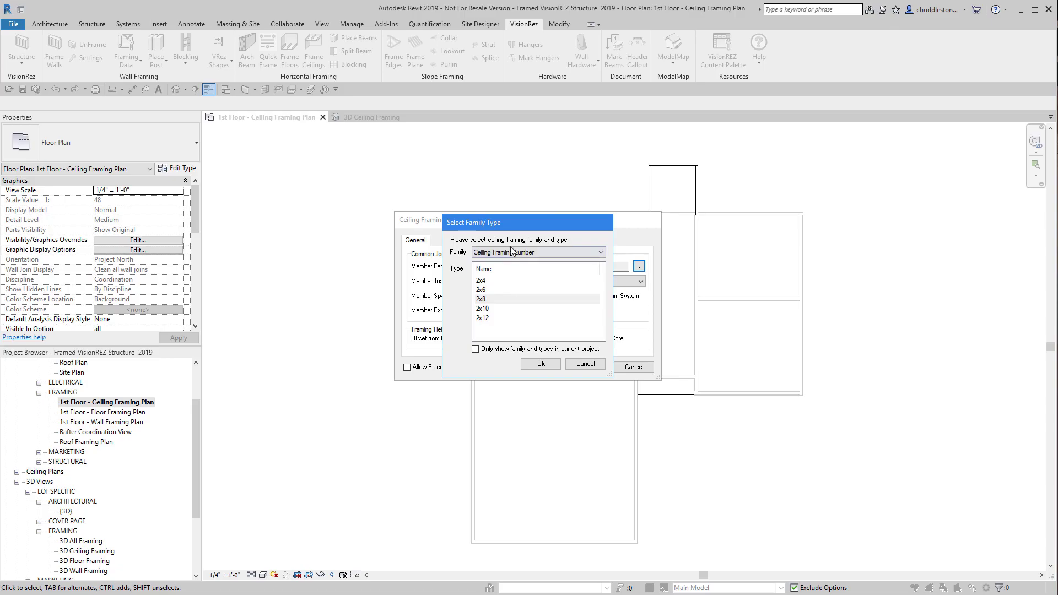
pyautogui.click(573, 253)
pyautogui.click(502, 299)
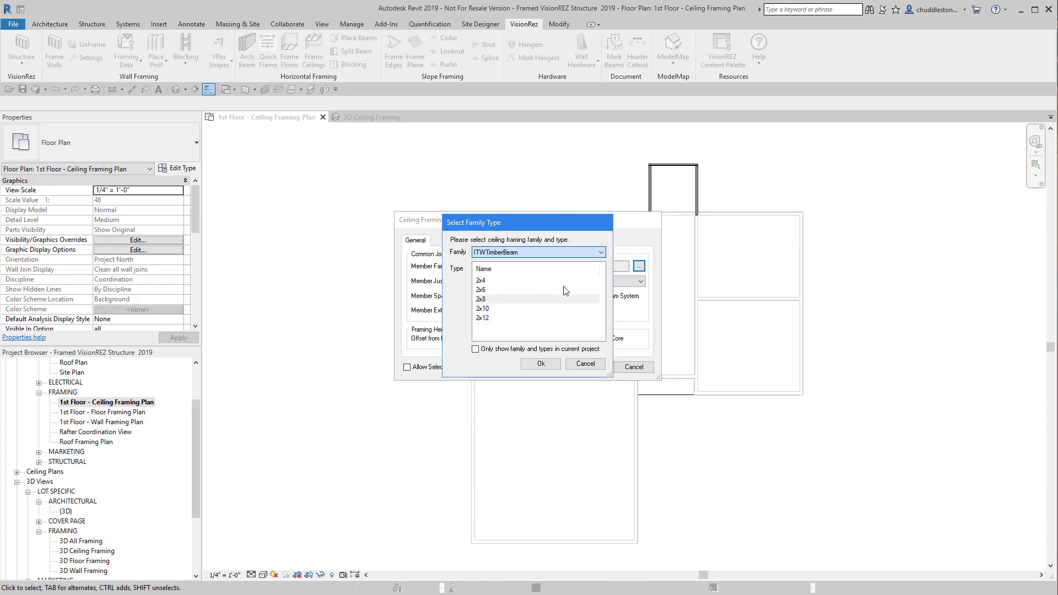
pyautogui.click(577, 252)
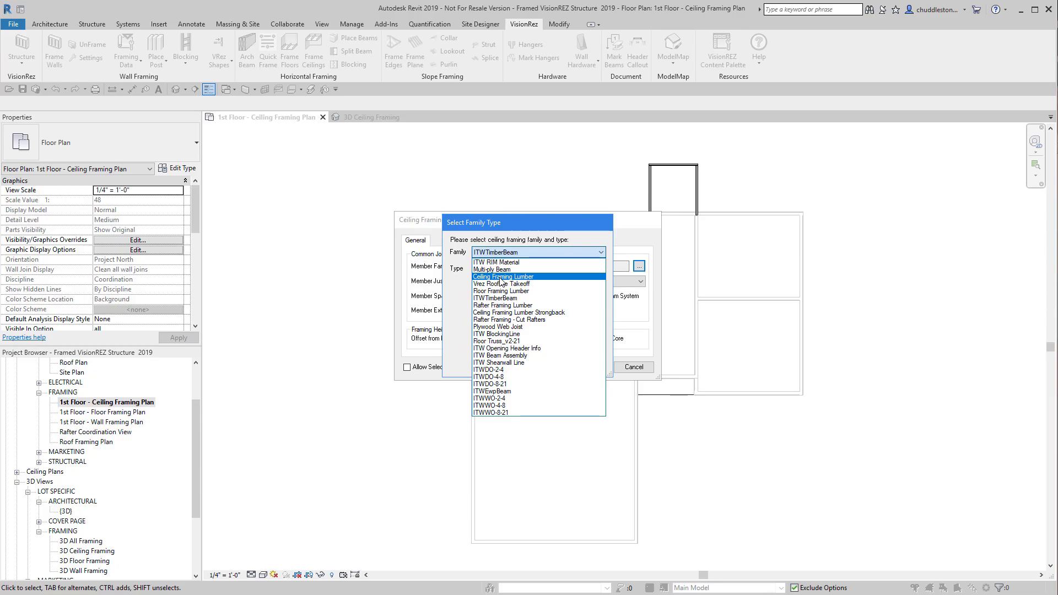
pyautogui.click(501, 277)
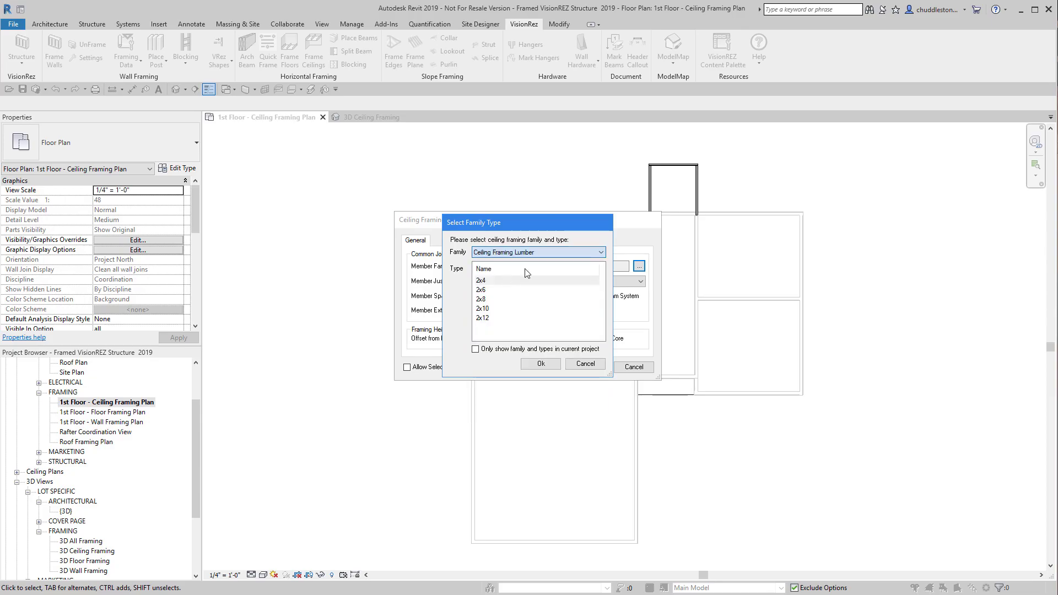
pyautogui.click(480, 299)
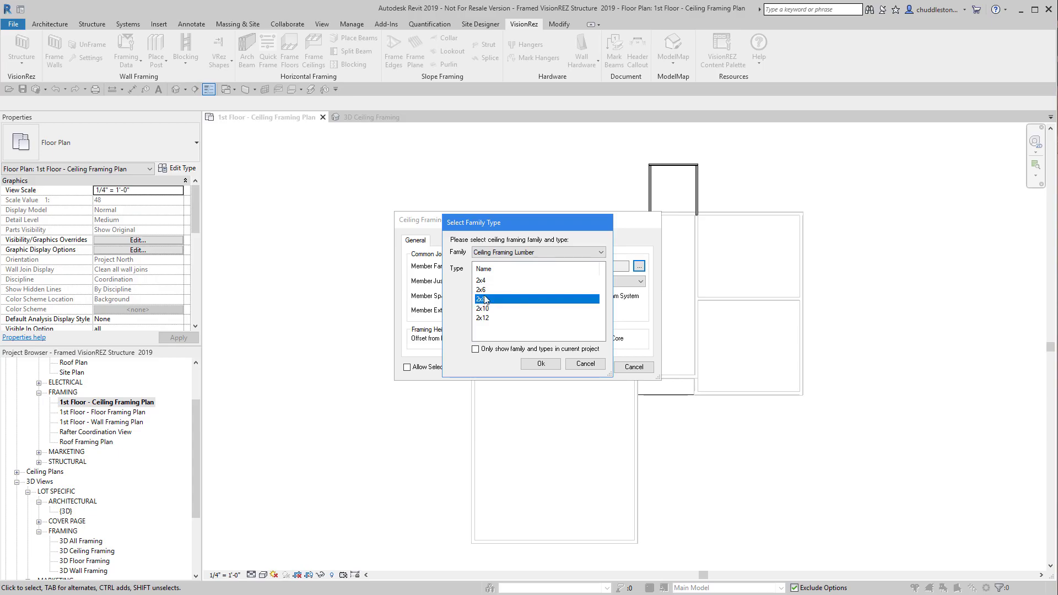
pyautogui.click(540, 364)
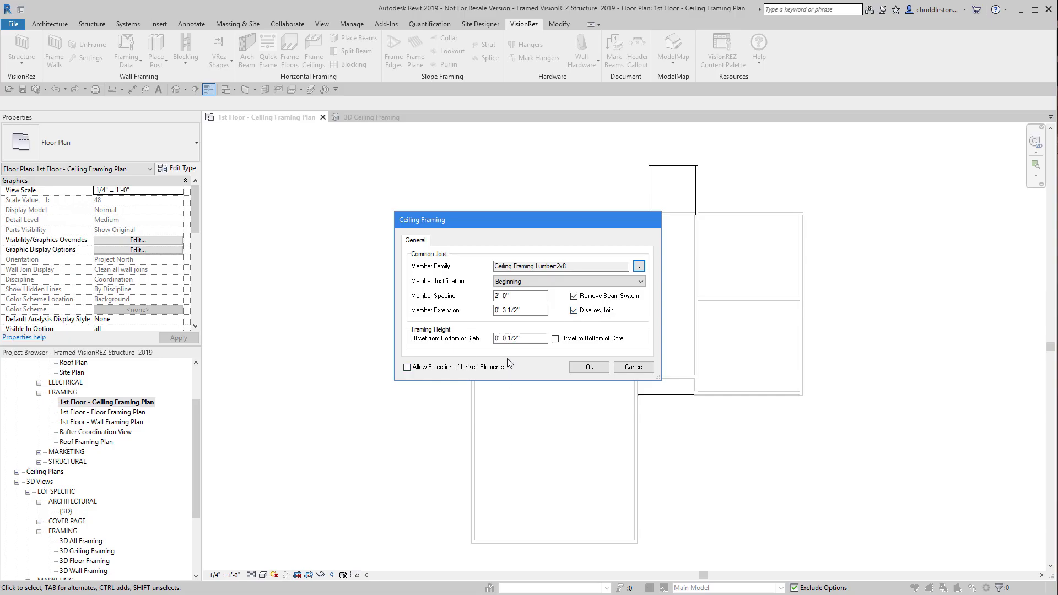
# Frame the ceilings of the upper-left room and the large middle room with joists at 2' 0" spacing.
pyautogui.moveTo(547, 339); pyautogui.dragTo(491, 338)
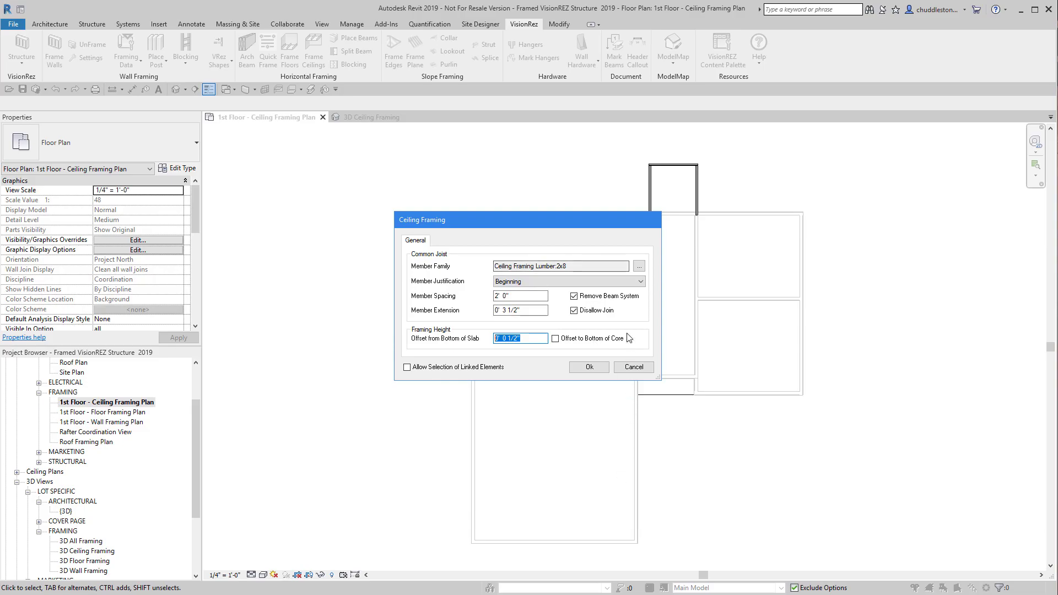
pyautogui.click(589, 367)
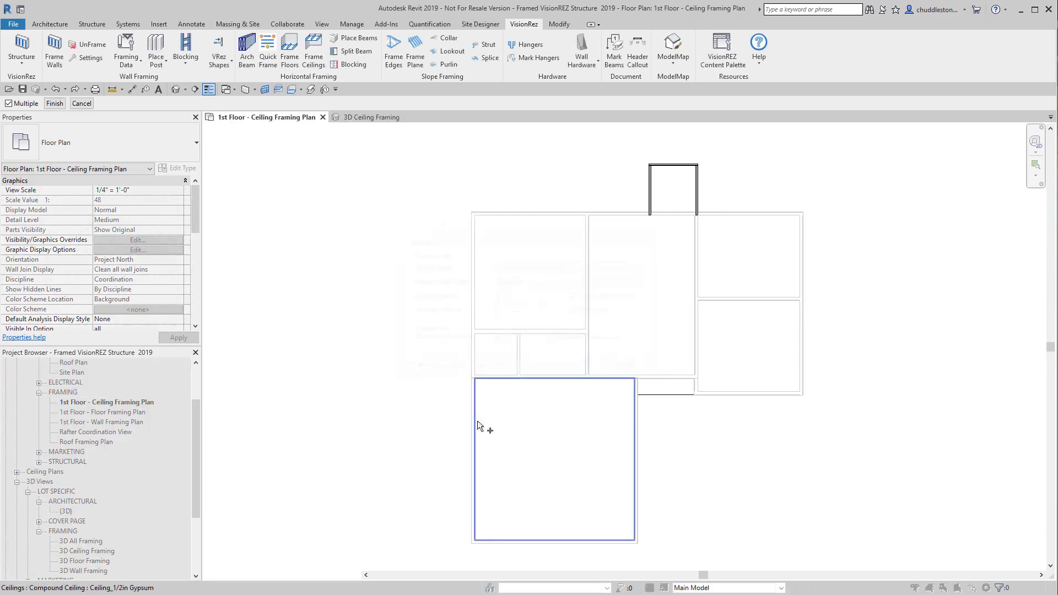
pyautogui.click(523, 256)
pyautogui.click(650, 278)
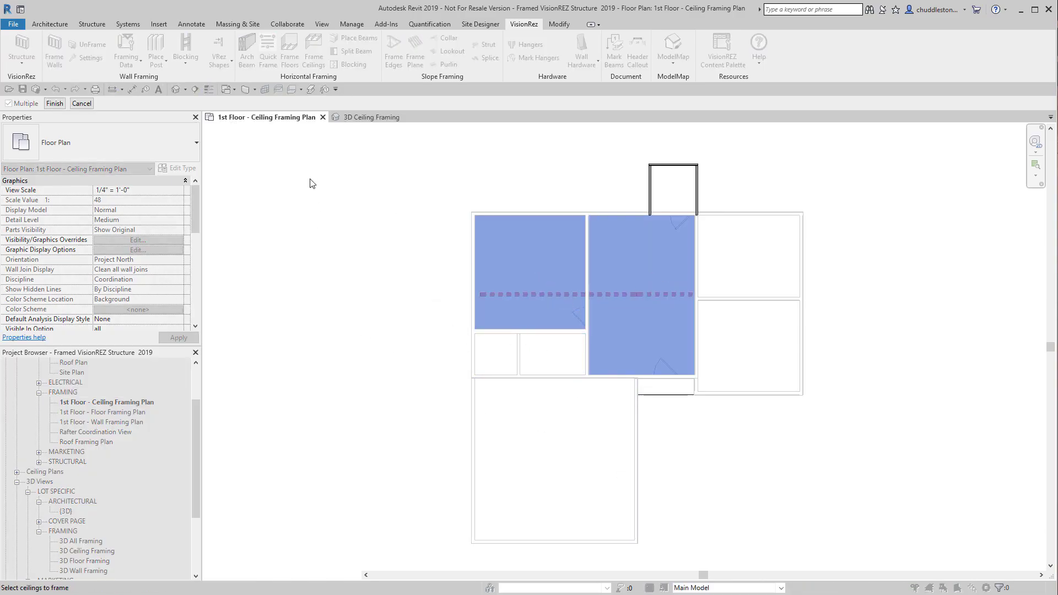
pyautogui.click(54, 104)
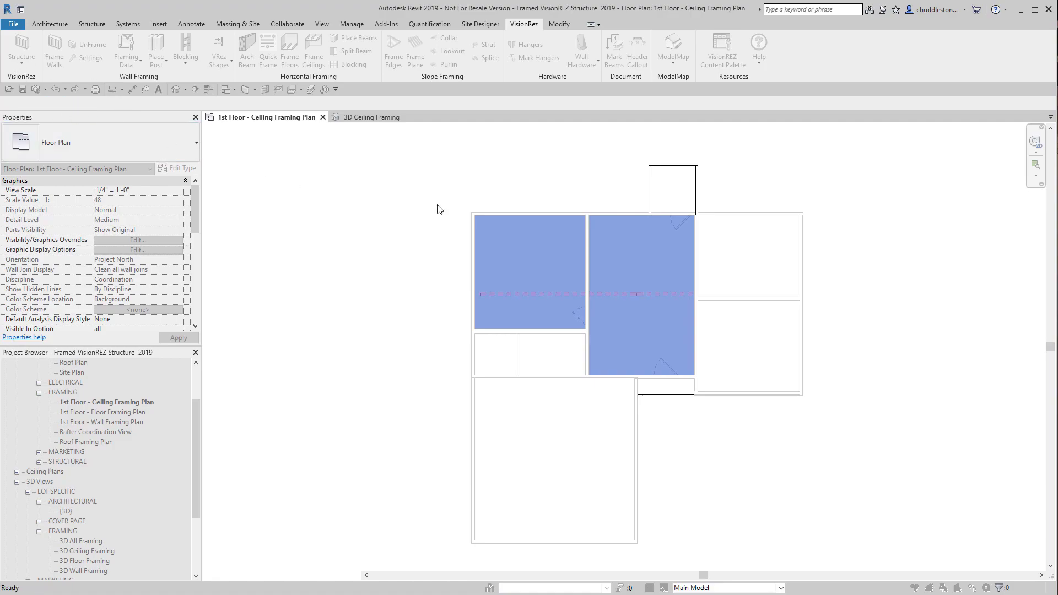
pyautogui.scroll(5, 520, 265)
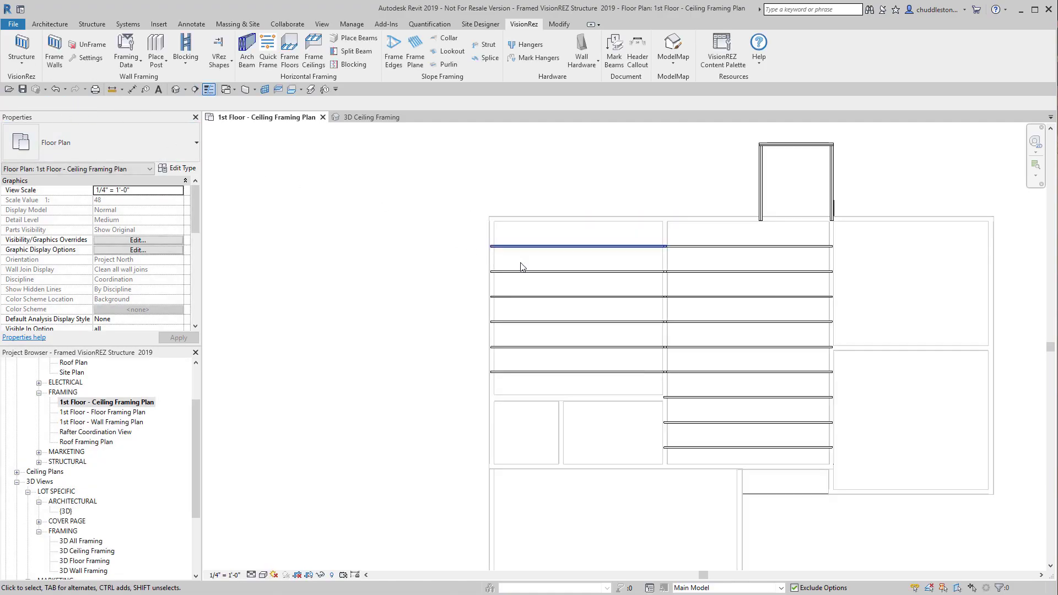
pyautogui.click(545, 239)
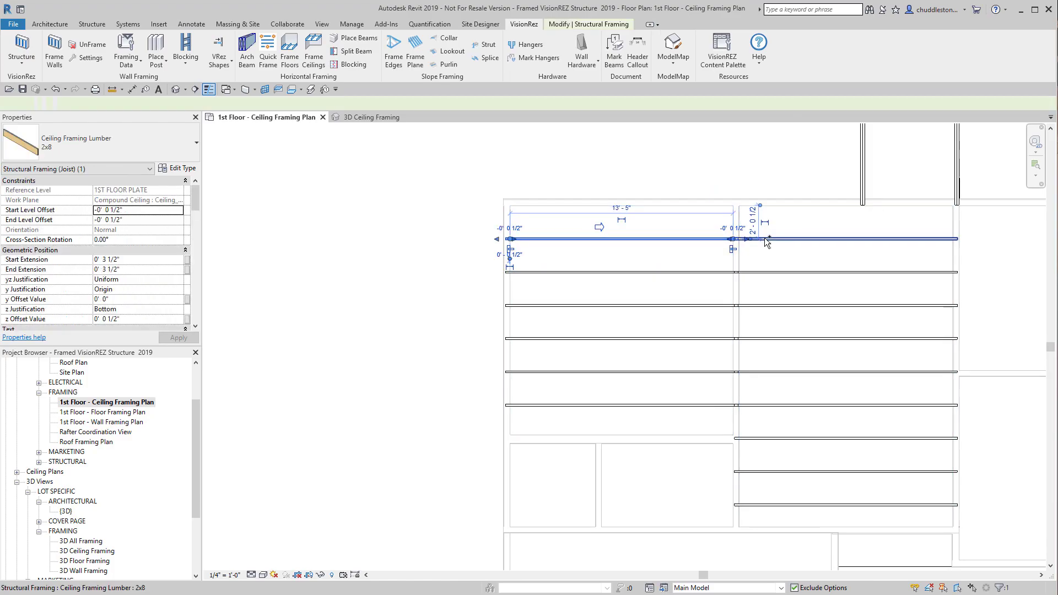
pyautogui.keyDown('ctrl'); pyautogui.click(538, 273); pyautogui.keyUp('ctrl')
pyautogui.keyDown('ctrl'); pyautogui.click(527, 305); pyautogui.keyUp('ctrl')
pyautogui.keyDown('ctrl'); pyautogui.click(525, 339); pyautogui.keyUp('ctrl')
pyautogui.keyDown('ctrl'); pyautogui.click(524, 372); pyautogui.keyUp('ctrl')
pyautogui.keyDown('ctrl'); pyautogui.click(527, 405); pyautogui.keyUp('ctrl')
pyautogui.keyDown('ctrl'); pyautogui.click(527, 399); pyautogui.keyUp('ctrl')
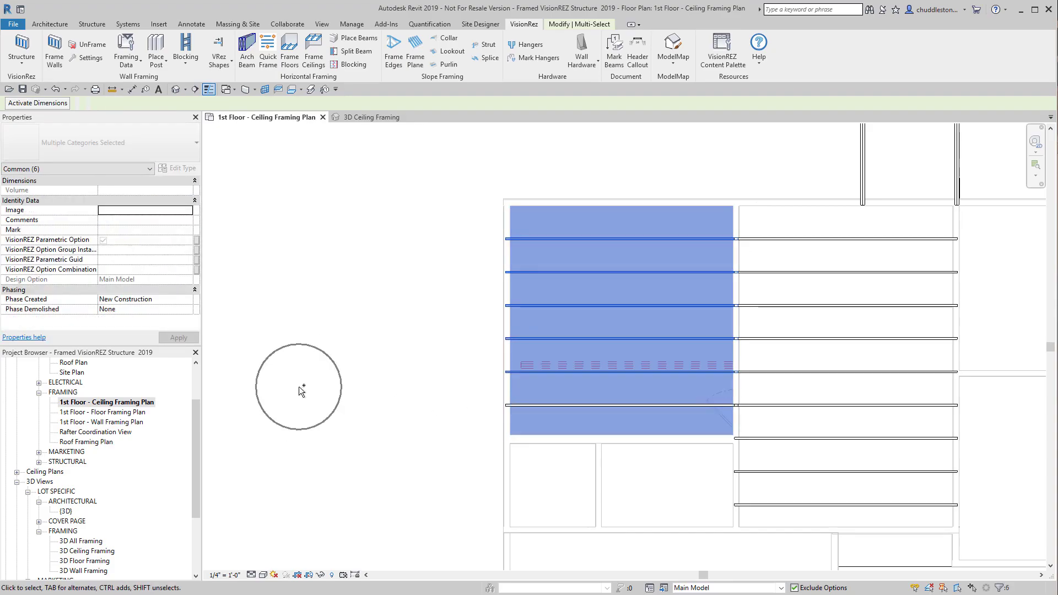
pyautogui.click(372, 339)
# Move the six ceiling joists of the upper-left room down by 1.5" in plan.
pyautogui.click(520, 403)
pyautogui.keyDown('ctrl'); pyautogui.click(528, 372); pyautogui.keyUp('ctrl')
pyautogui.keyDown('ctrl'); pyautogui.click(531, 338); pyautogui.keyUp('ctrl')
pyautogui.keyDown('ctrl'); pyautogui.click(527, 304); pyautogui.keyUp('ctrl')
pyautogui.keyDown('ctrl'); pyautogui.click(531, 273); pyautogui.keyUp('ctrl')
pyautogui.keyDown('ctrl'); pyautogui.click(531, 239); pyautogui.keyUp('ctrl')
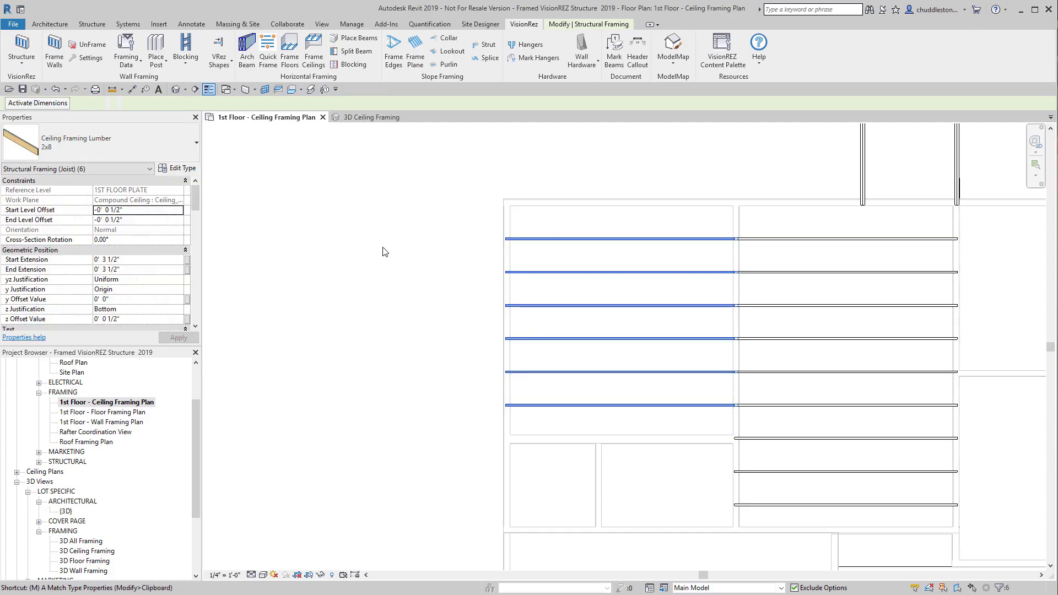
pyautogui.press('r')
pyautogui.press('o')
pyautogui.moveTo(439, 285); pyautogui.dragTo(437, 311)
pyautogui.write('1')
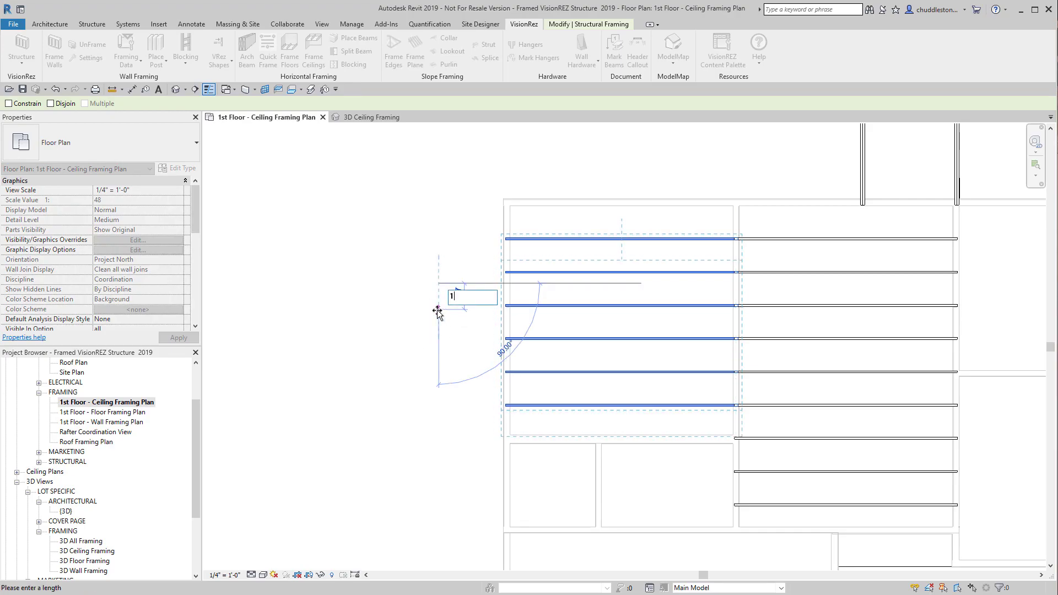
pyautogui.write('.56')
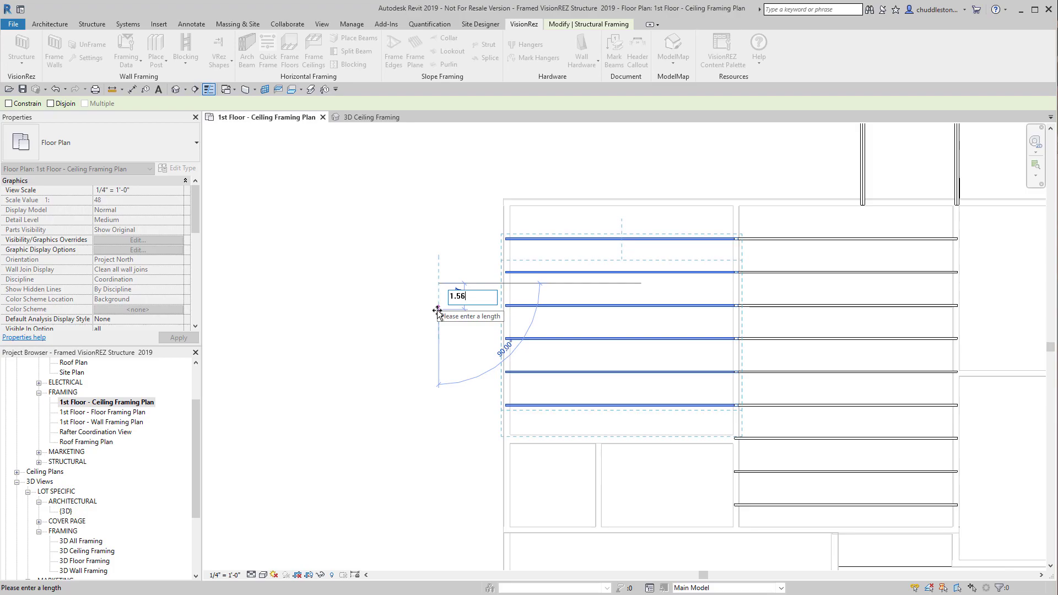
pyautogui.press('BackSpace')
pyautogui.write('"')
pyautogui.press('Return')
pyautogui.scroll(4, 761, 234)
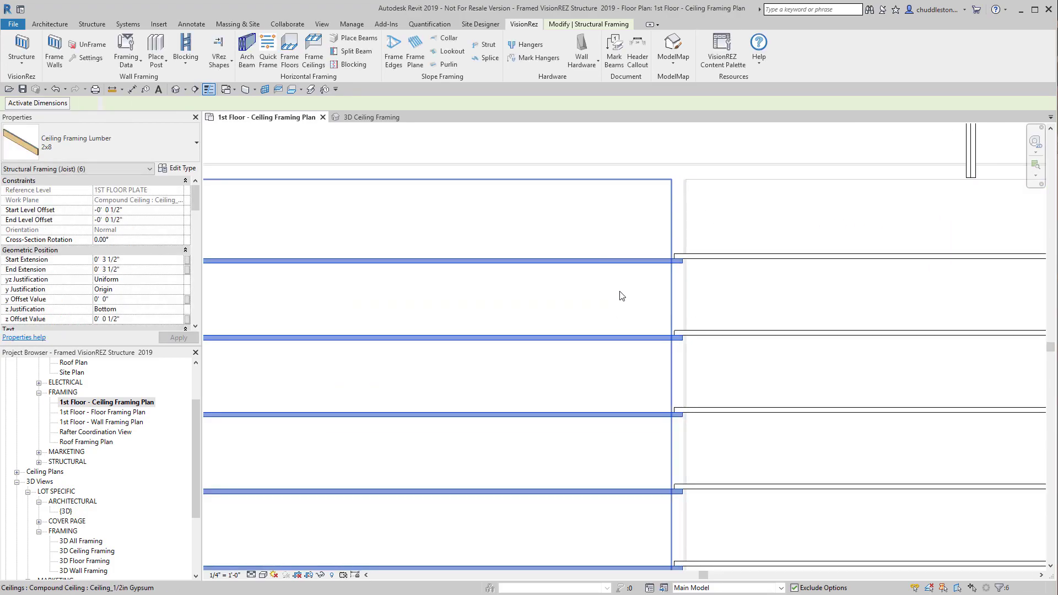
pyautogui.scroll(-4, 622, 296)
pyautogui.press('Escape')
pyautogui.rightClick(579, 189)
pyautogui.click(587, 189)
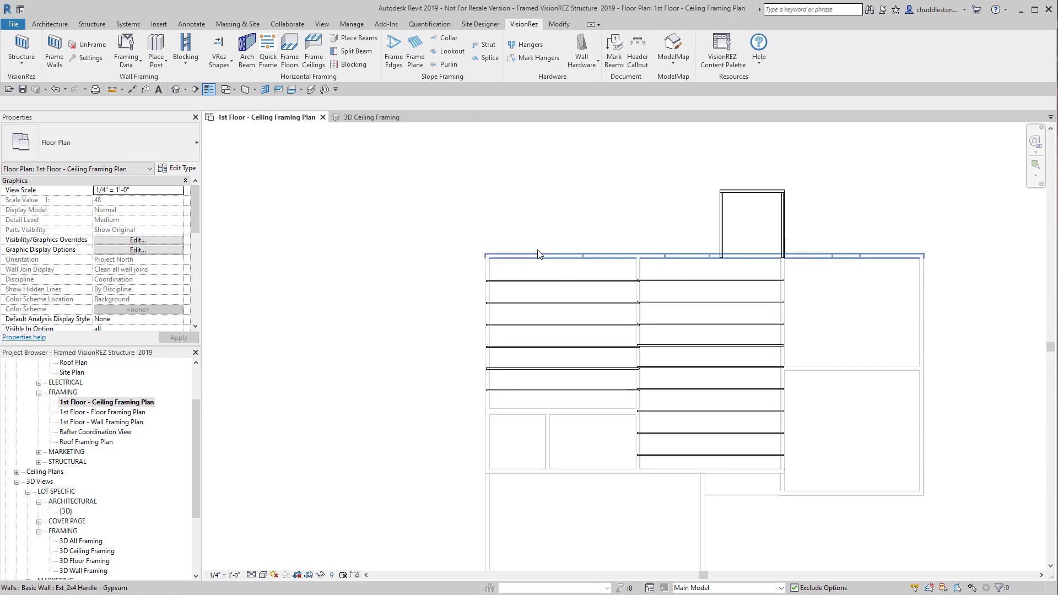
# Copy the uppermost joist of the upper-left room straight up onto the upper exterior wall.
pyautogui.scroll(2, 537, 249)
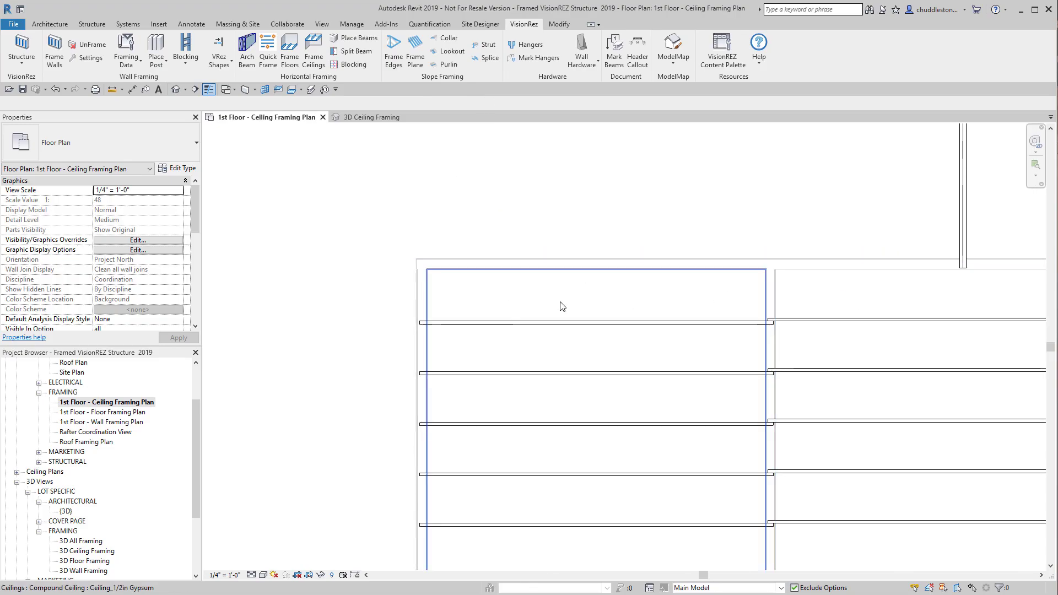
pyautogui.click(506, 324)
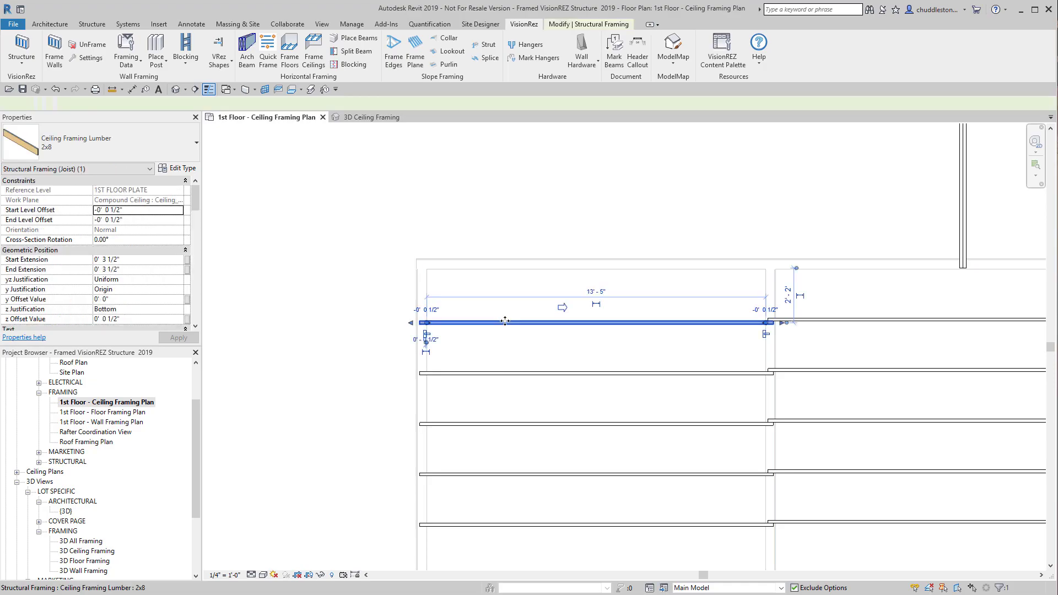
pyautogui.press('c')
pyautogui.press('o')
pyautogui.click(387, 321)
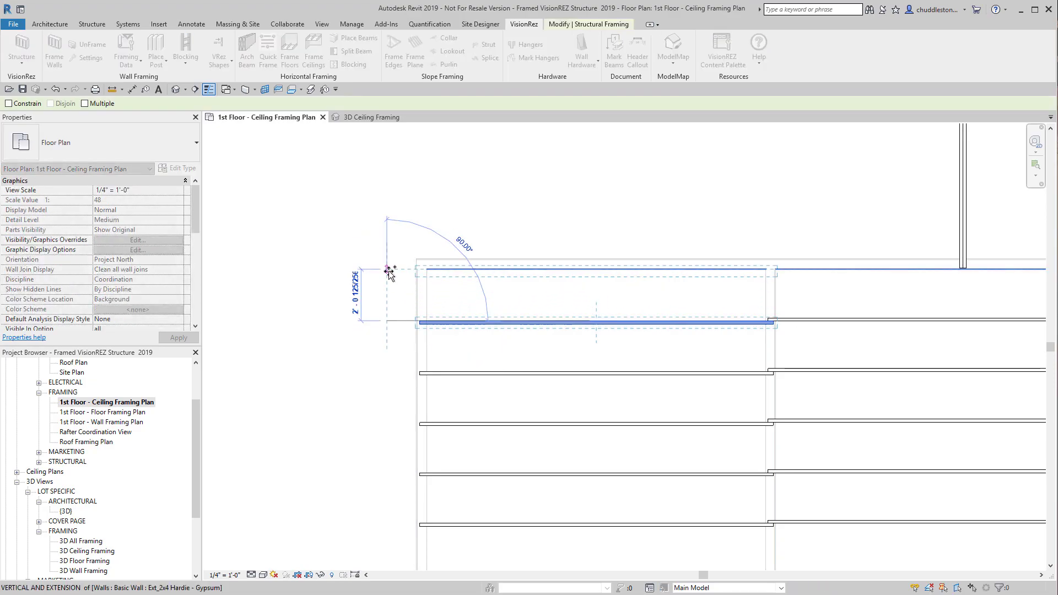
pyautogui.click(391, 267)
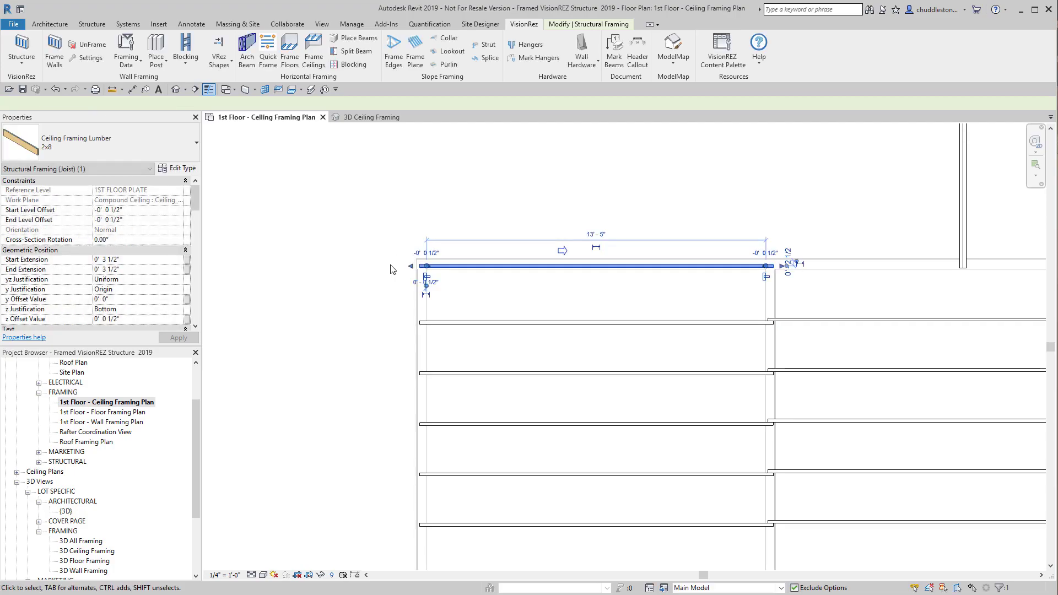
pyautogui.press('Escape')
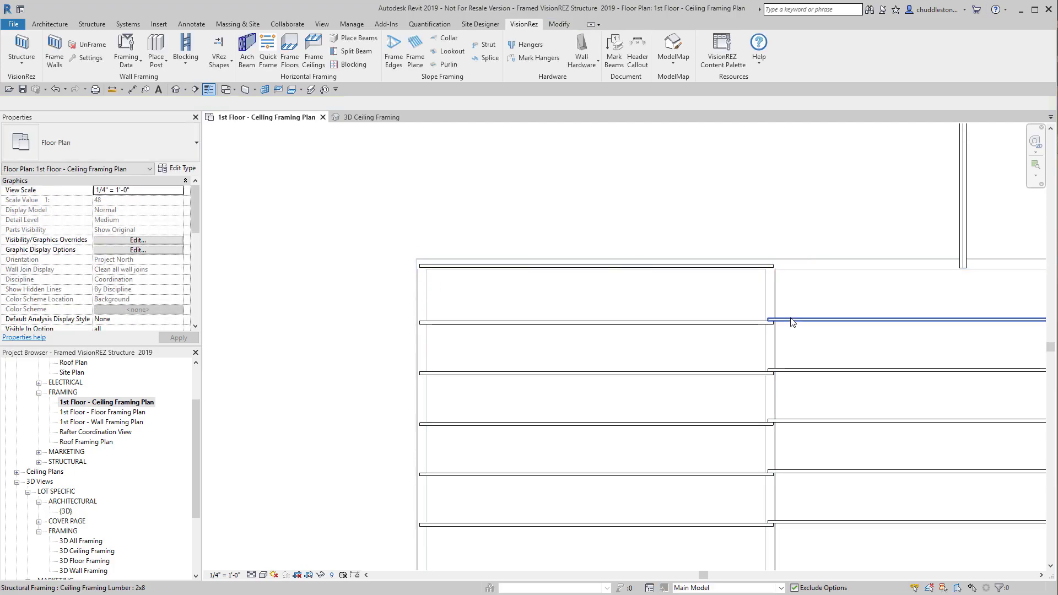
# Copy the middle room's uppermost joist up about 2' 3" onto the exterior wall, in line with the neighbouring copied joist.
pyautogui.click(792, 321)
pyautogui.press('m')
pyautogui.press('v')
pyautogui.click(728, 295)
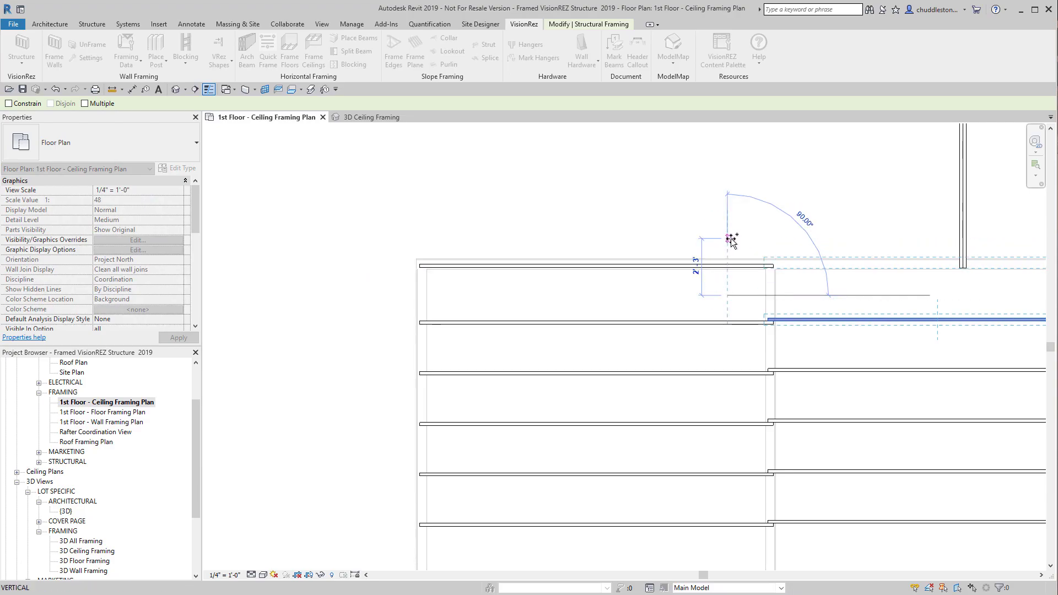
pyautogui.click(732, 240)
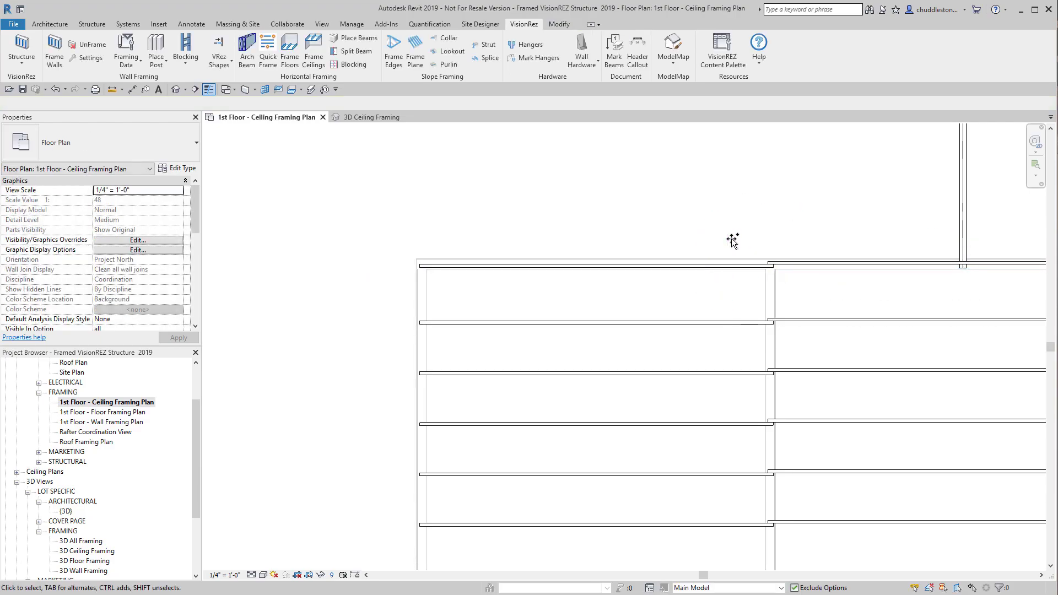
pyautogui.scroll(3, 732, 248)
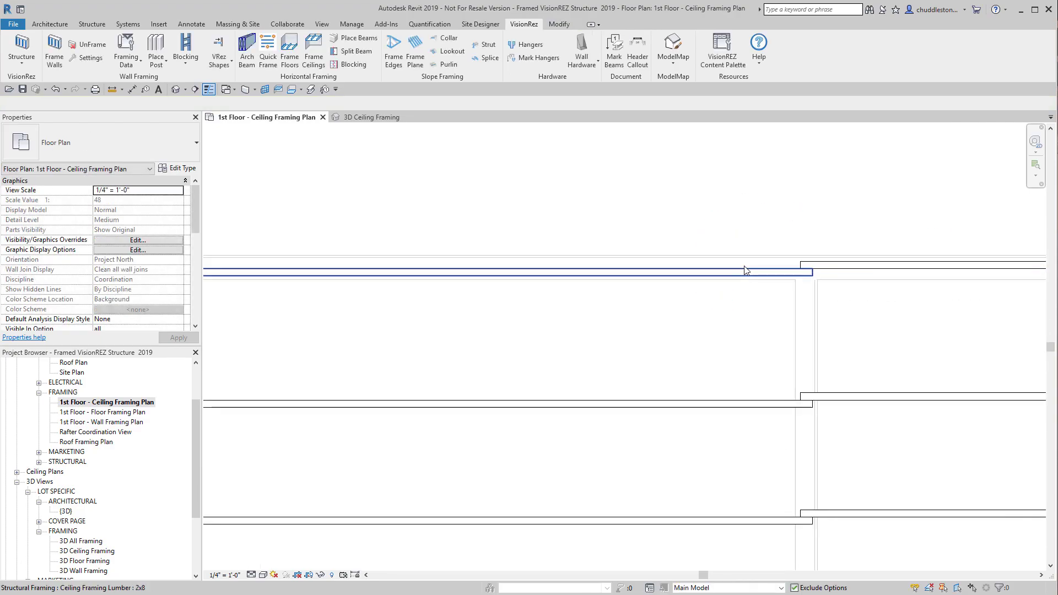
pyautogui.click(694, 183)
pyautogui.scroll(-3, 827, 266)
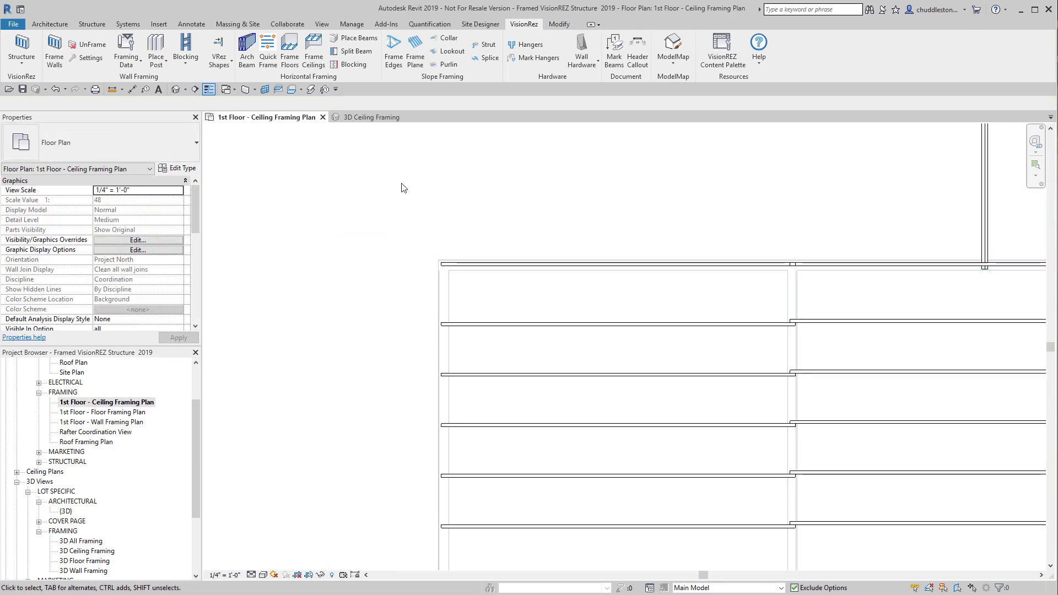
# Place 2x8 Ceiling Framing Lumber lookouts at 2' 0" spacing, flush to top, between the upper-left room's wall joist and its first joist.
pyautogui.click(451, 51)
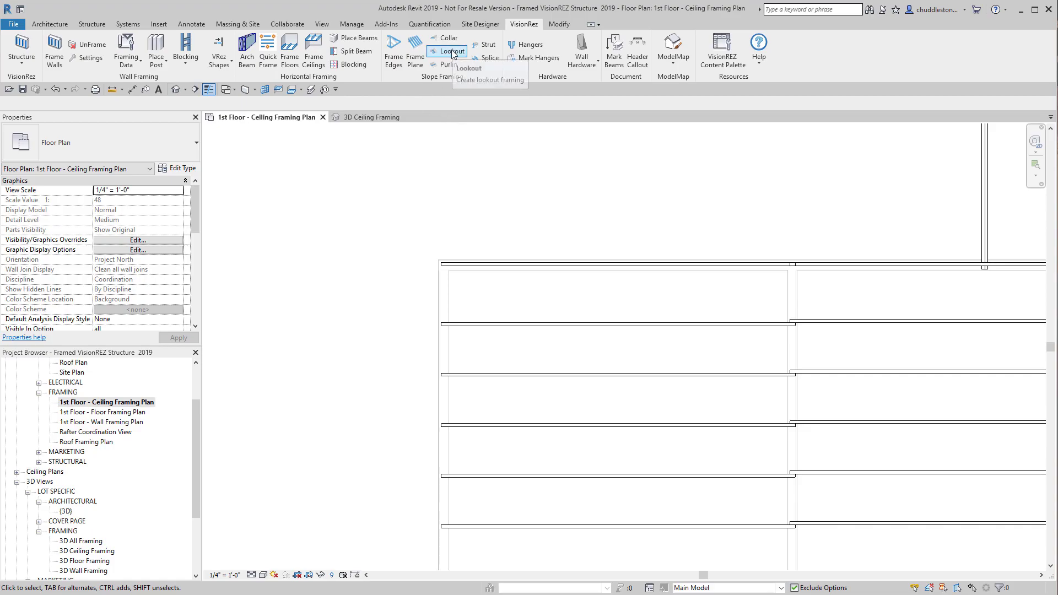
pyautogui.moveTo(586, 234); pyautogui.dragTo(580, 139)
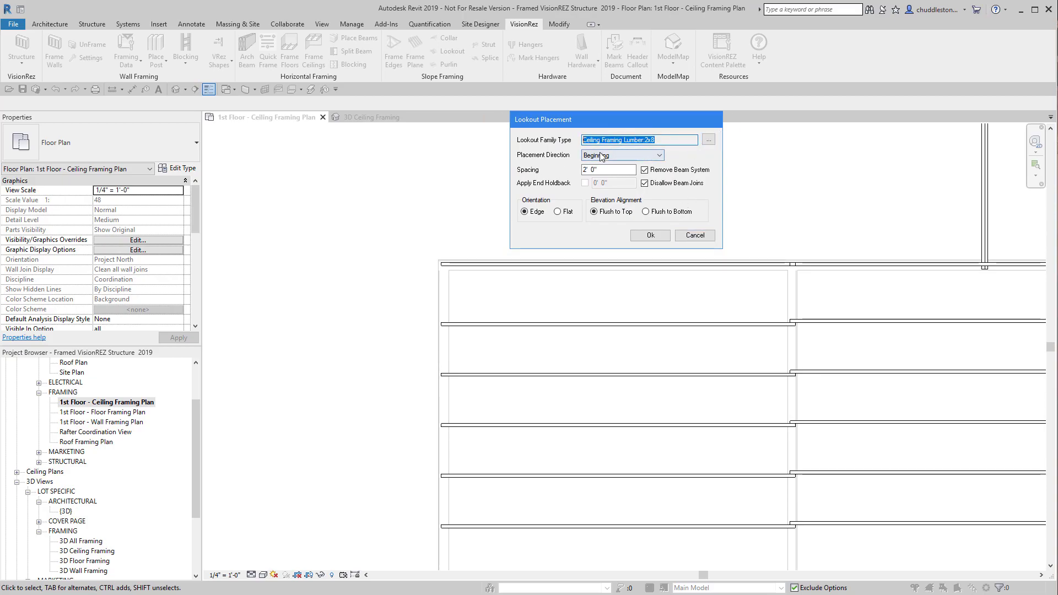
pyautogui.moveTo(610, 167); pyautogui.dragTo(581, 169)
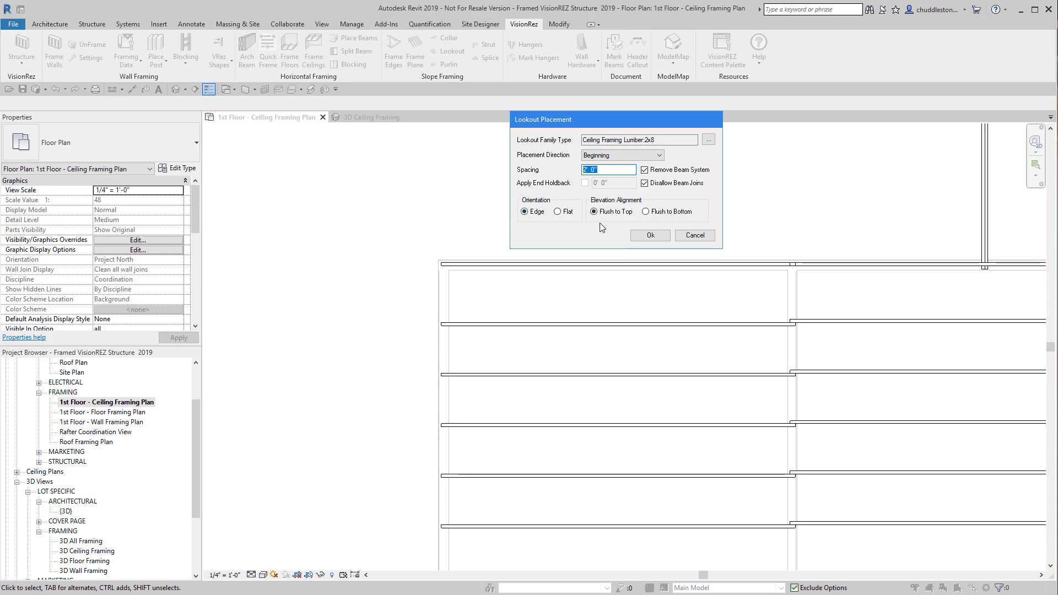
pyautogui.click(651, 235)
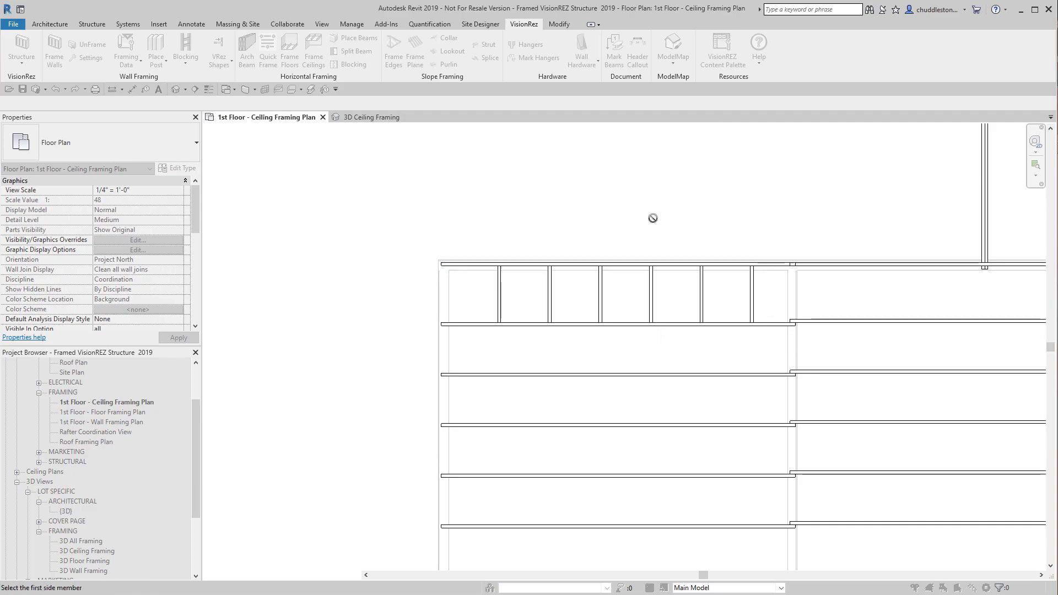
# Place matching lookouts between the middle room's first joist and the joist on the exterior wall, then end the command.
pyautogui.moveTo(708, 184); pyautogui.dragTo(474, 157, button='middle')
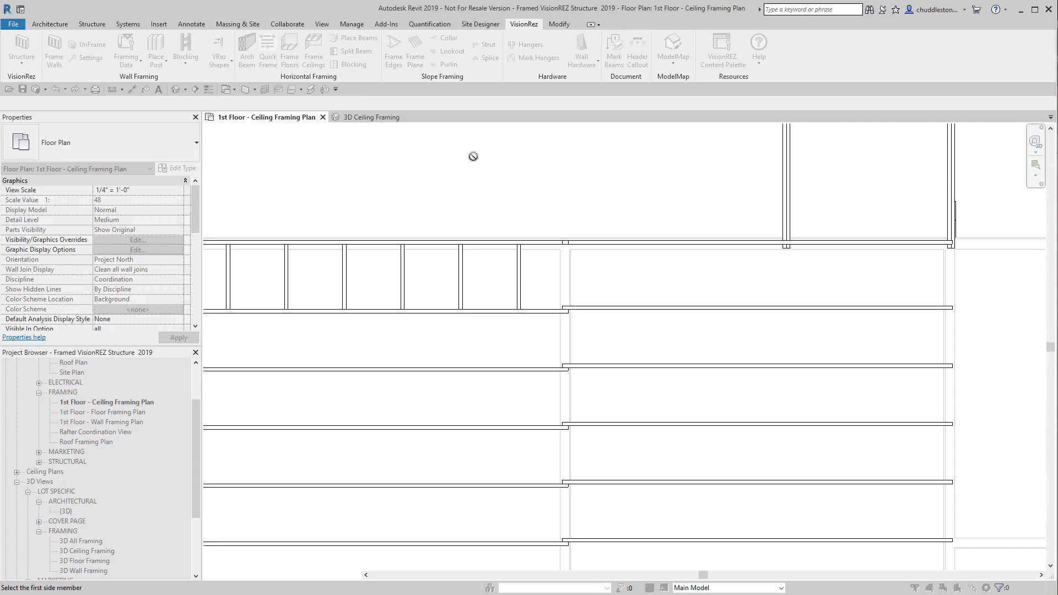
pyautogui.click(681, 314)
pyautogui.click(686, 246)
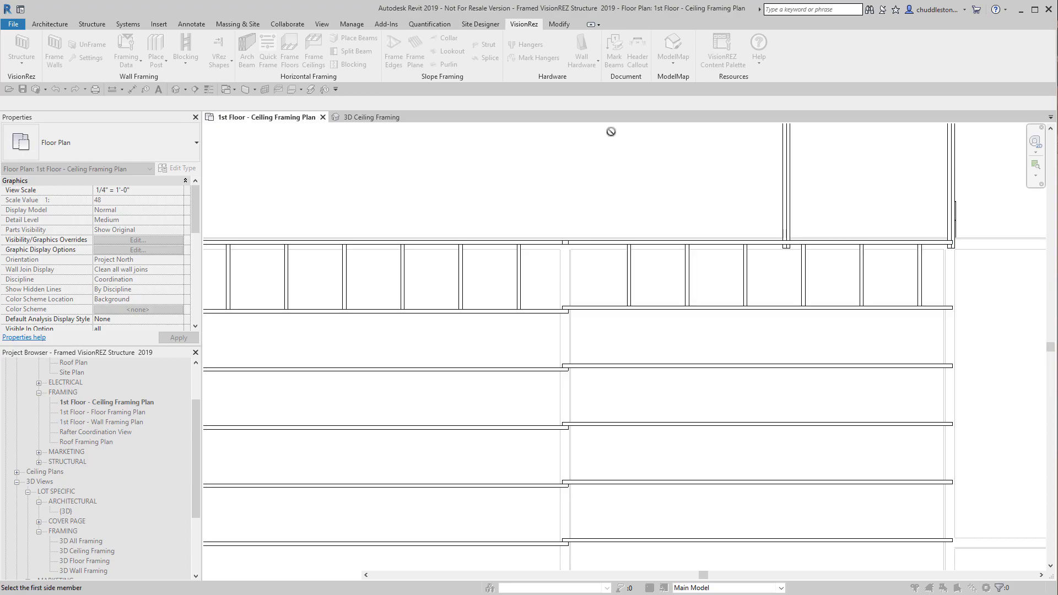
pyautogui.scroll(5, 634, 149)
pyautogui.press('Escape')
# Delete the two copied joists lying on the upper exterior wall.
pyautogui.click(715, 269)
pyautogui.press('Delete')
pyautogui.click(633, 263)
pyautogui.press('Delete')
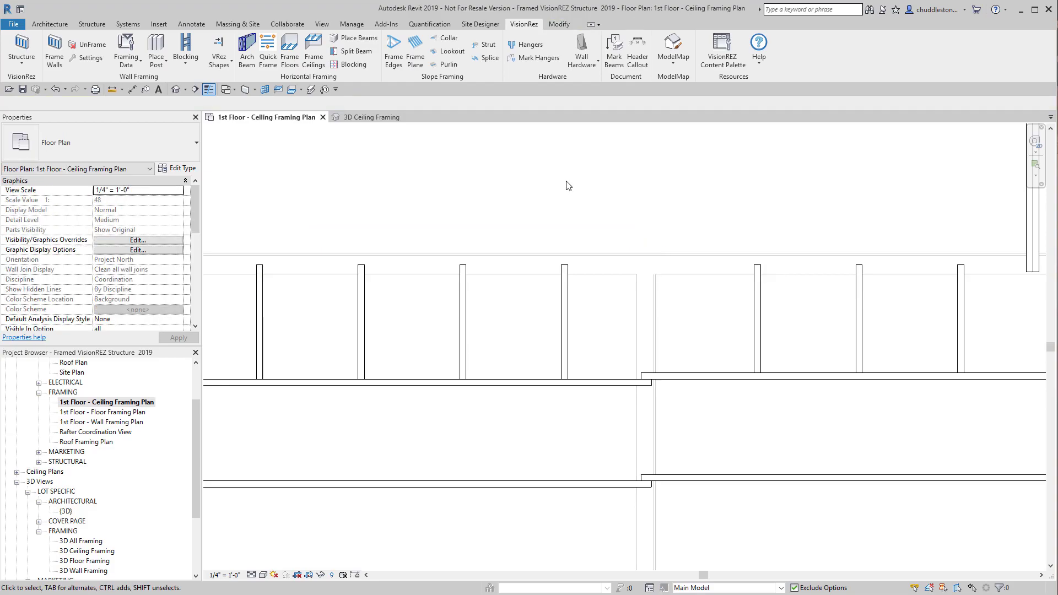
pyautogui.click(565, 309)
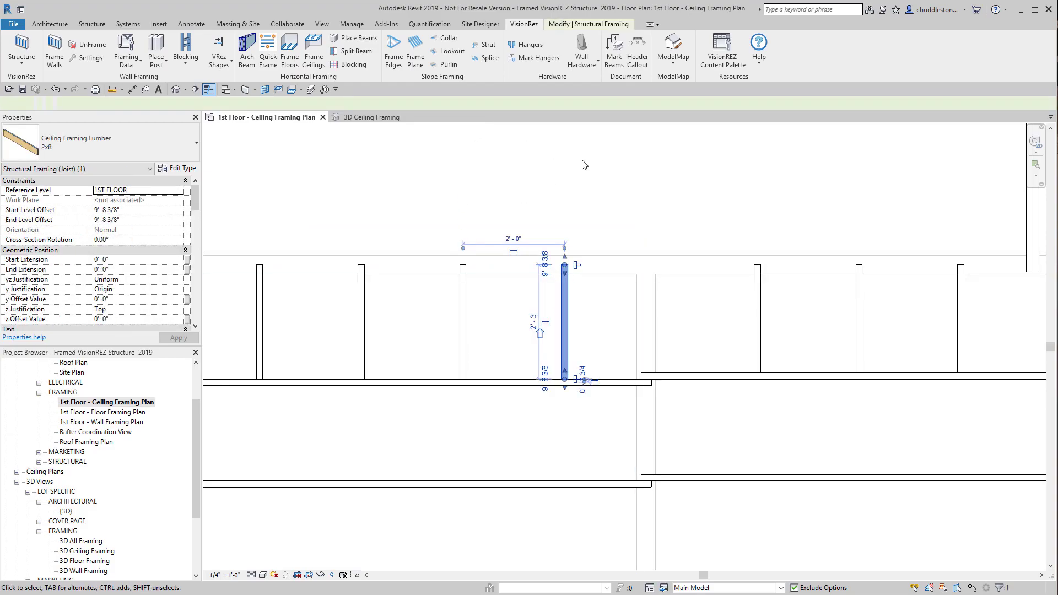
pyautogui.click(624, 190)
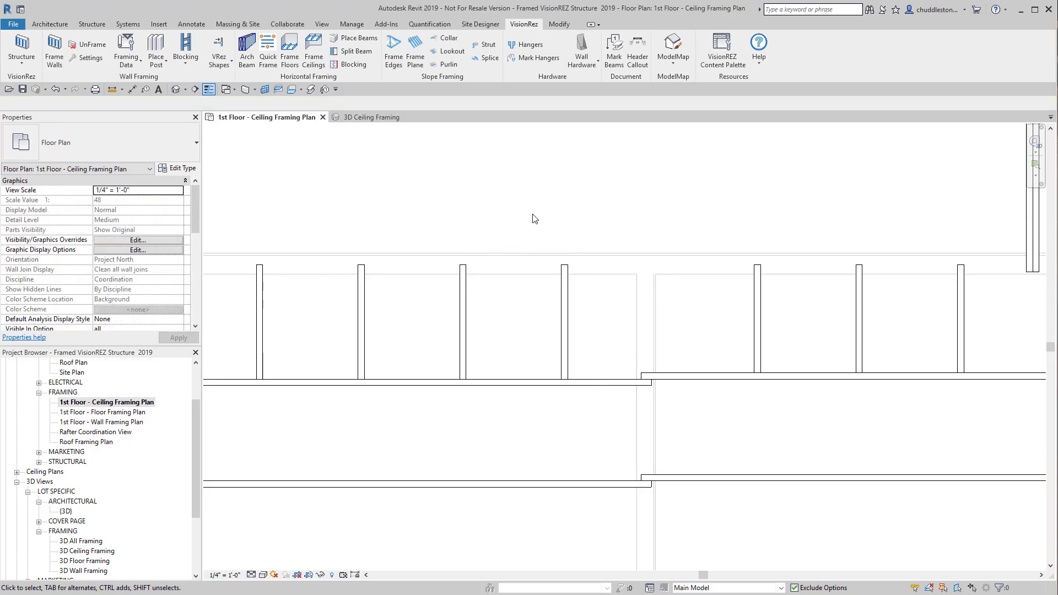
pyautogui.scroll(-2, 512, 211)
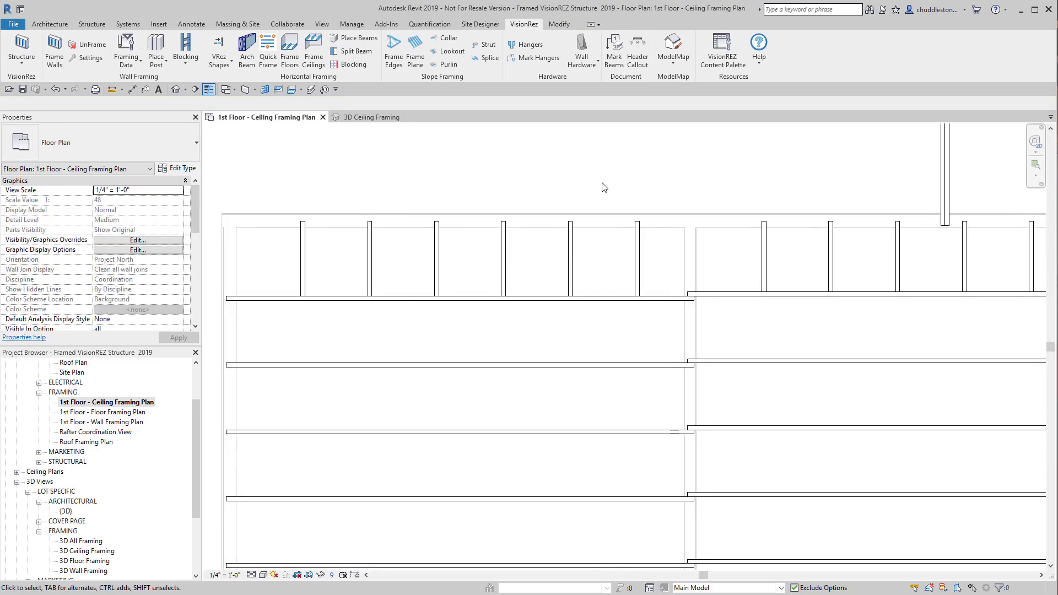
pyautogui.scroll(-5, 602, 188)
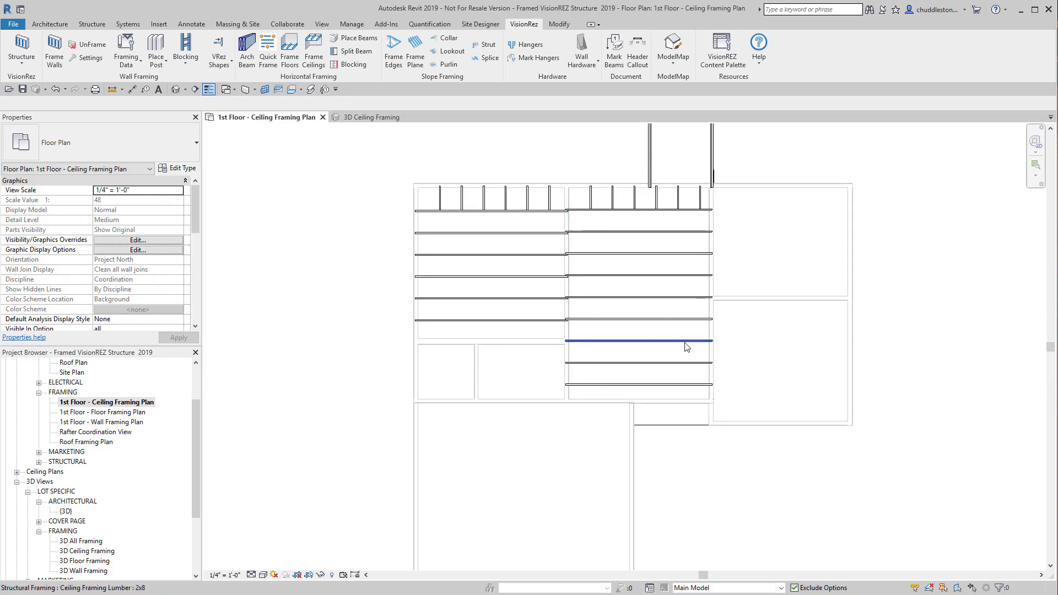
pyautogui.scroll(-2, 531, 326)
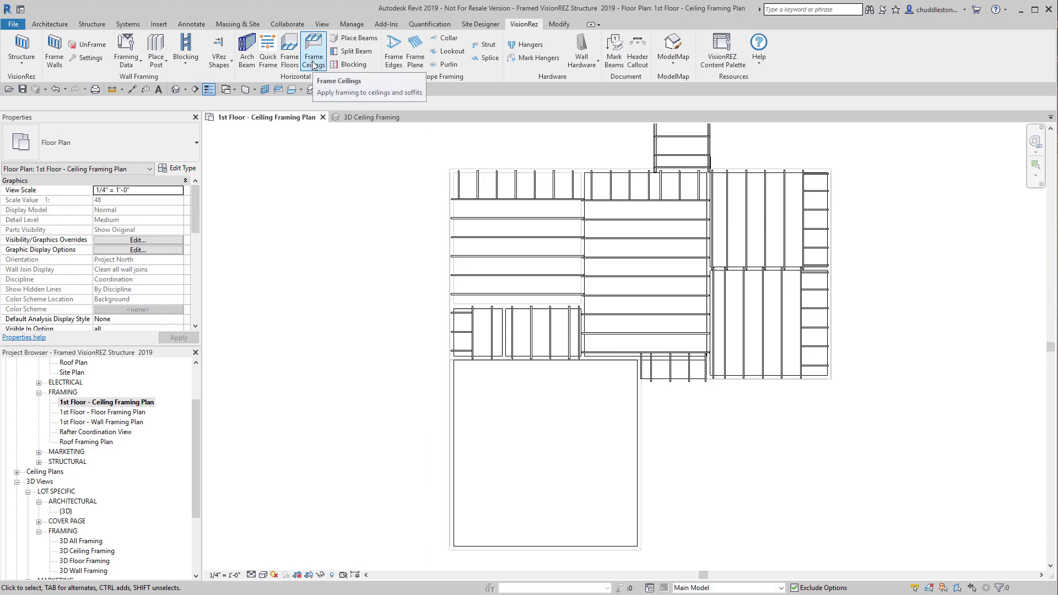
# Frame the large lower-left room's ceiling with Ceiling Framing Lumber 2x10 joists at 16" member spacing.
pyautogui.click(313, 65)
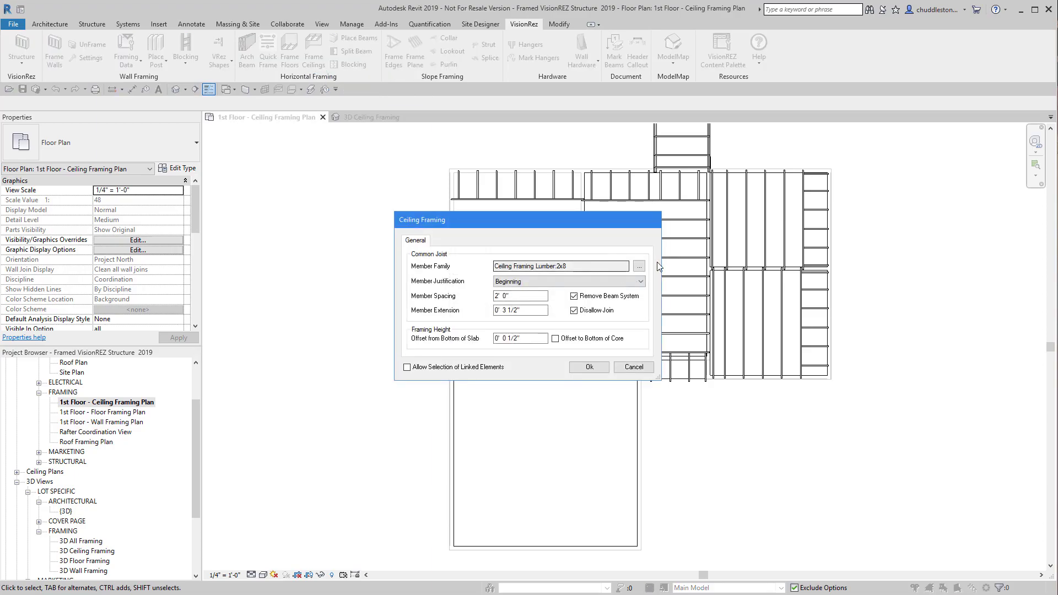
pyautogui.click(639, 266)
pyautogui.click(480, 310)
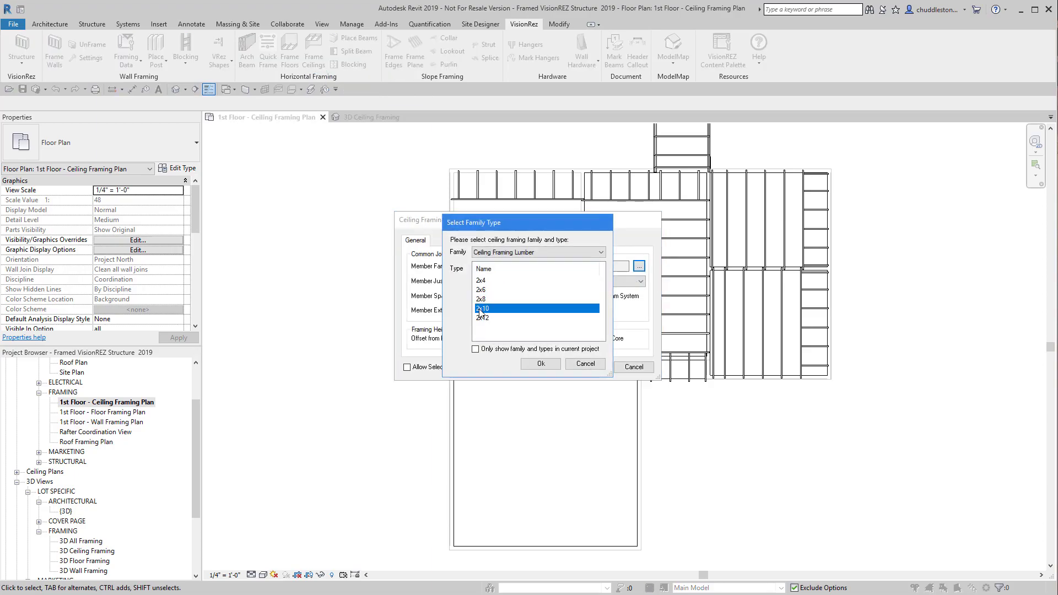
pyautogui.click(540, 364)
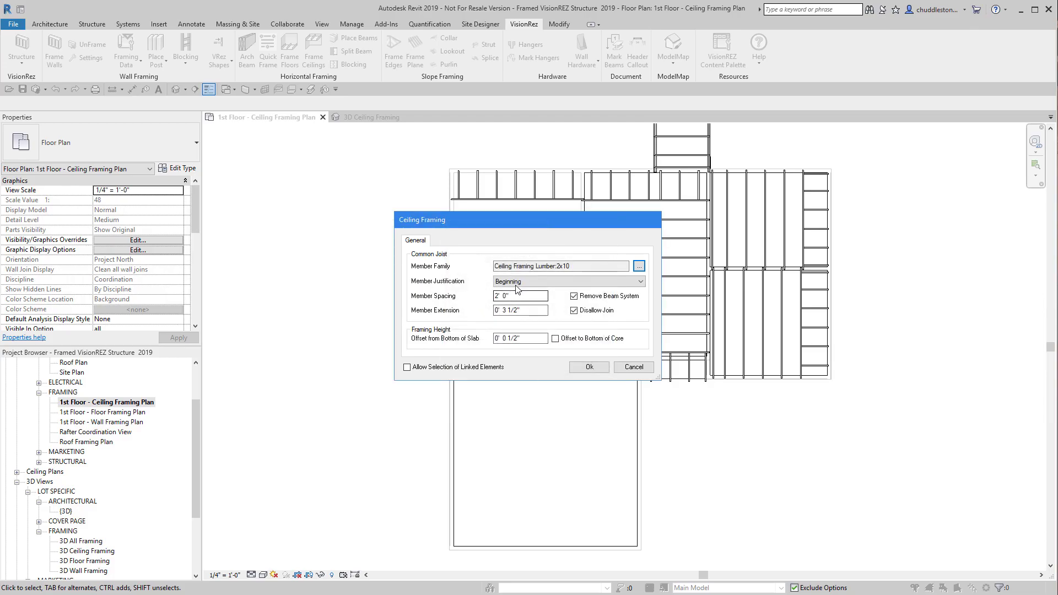
pyautogui.press('Tab')
pyautogui.press('Tab')
pyautogui.doubleClick(525, 311)
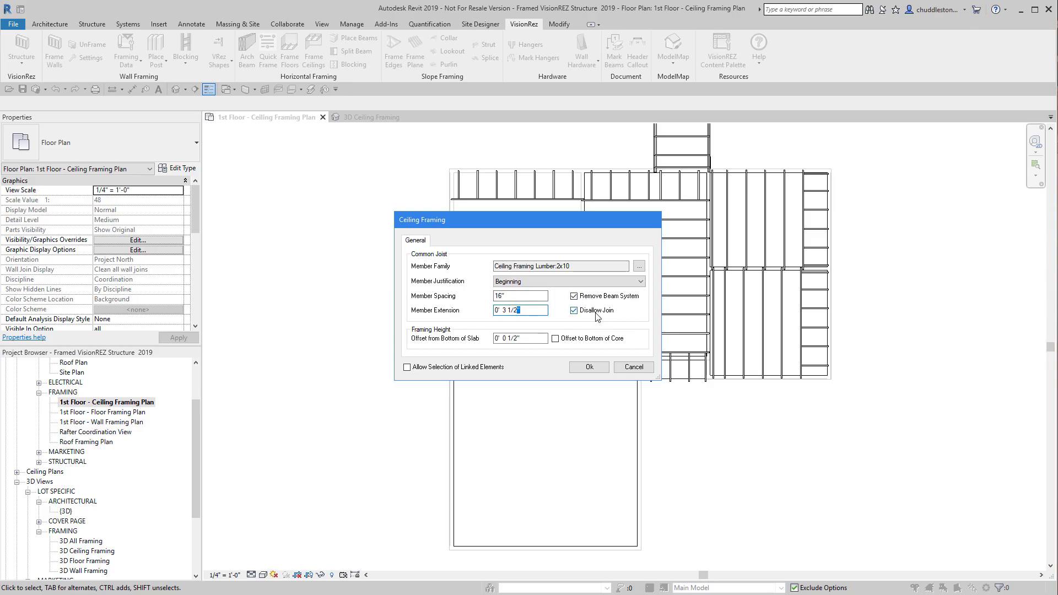
pyautogui.click(537, 340)
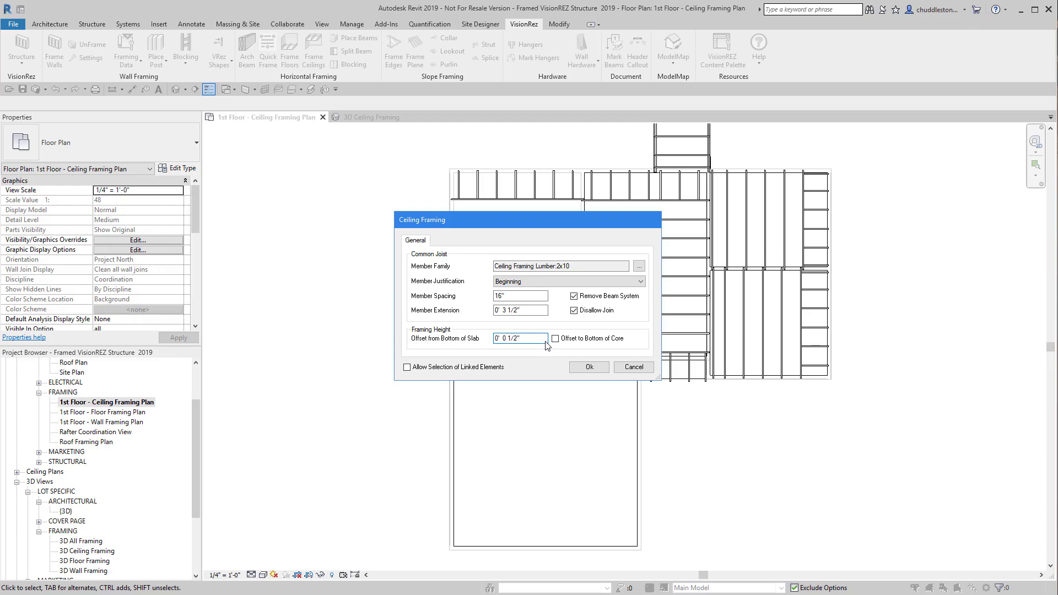
pyautogui.click(589, 367)
pyautogui.click(524, 428)
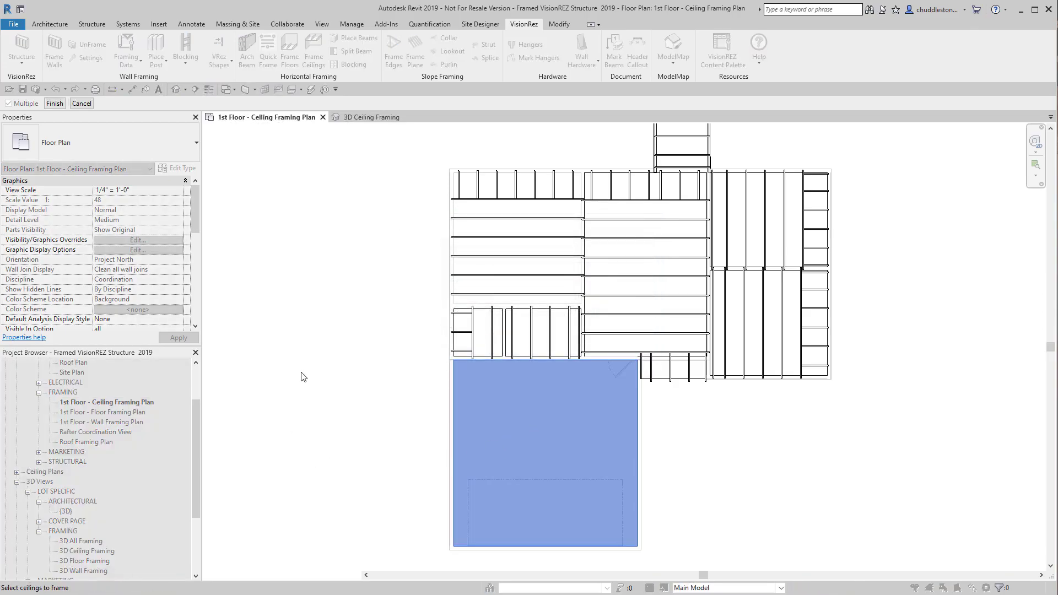
pyautogui.click(53, 106)
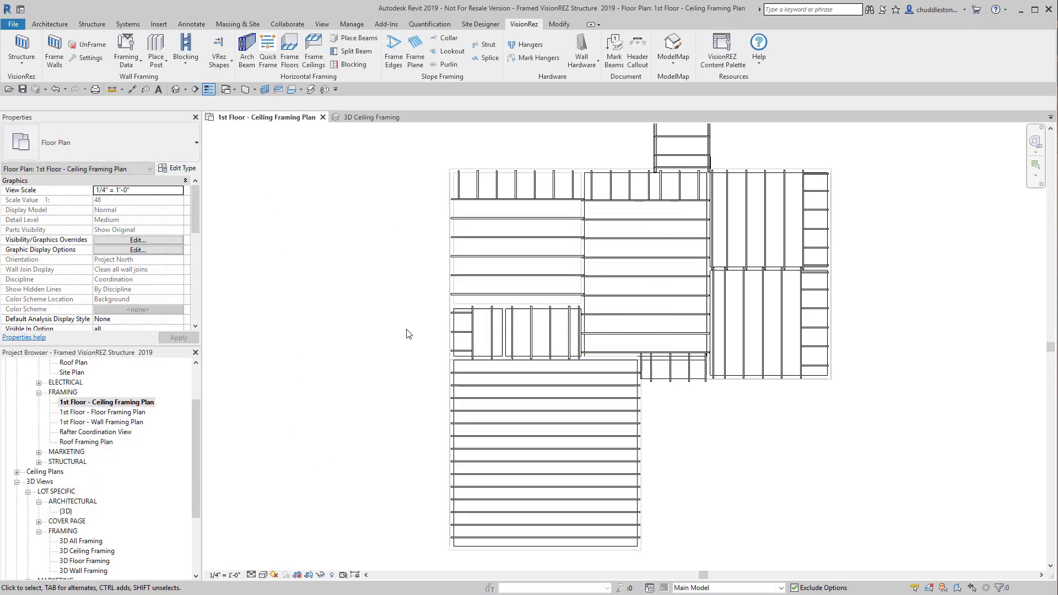
# Start Place Beams with Raised alignment, taking the large lower-left room's joists as supports, and dismiss the save reminder without saving.
pyautogui.scroll(2, 524, 407)
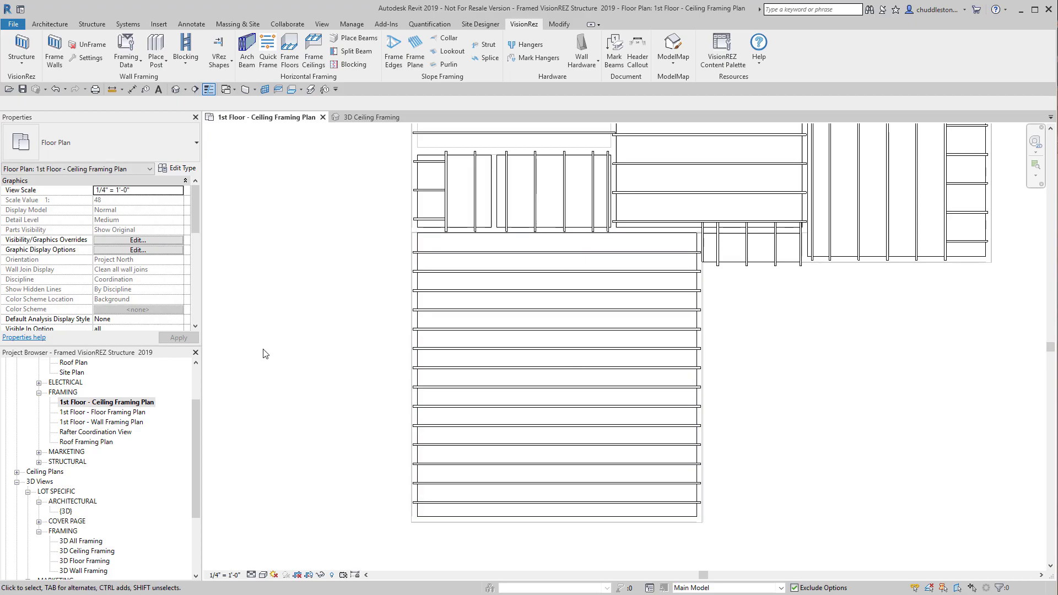
pyautogui.click(356, 40)
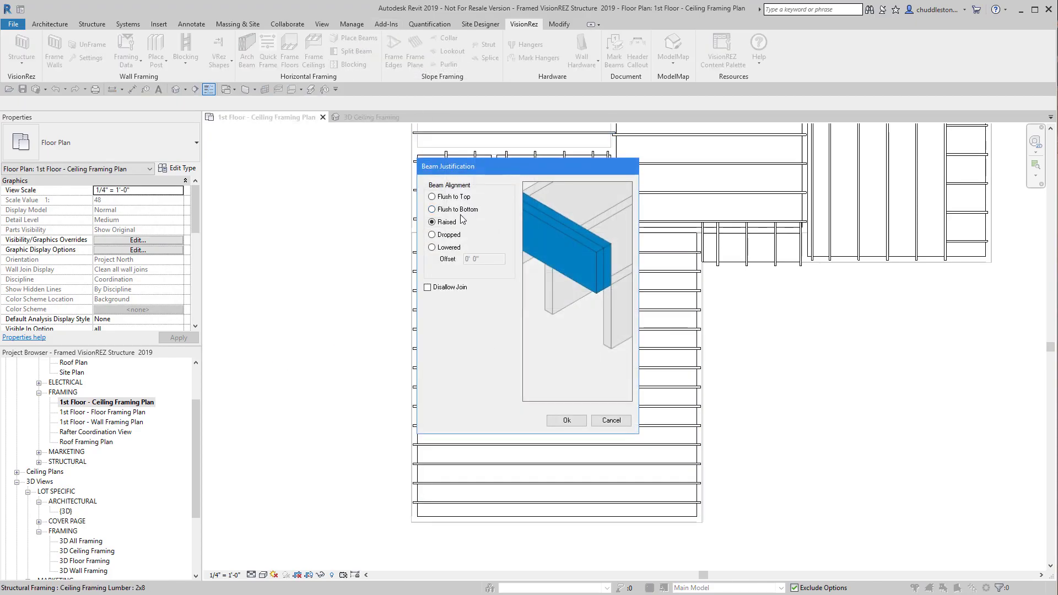
pyautogui.click(432, 223)
pyautogui.click(572, 422)
pyautogui.moveTo(571, 239); pyautogui.dragTo(544, 511)
pyautogui.click(54, 104)
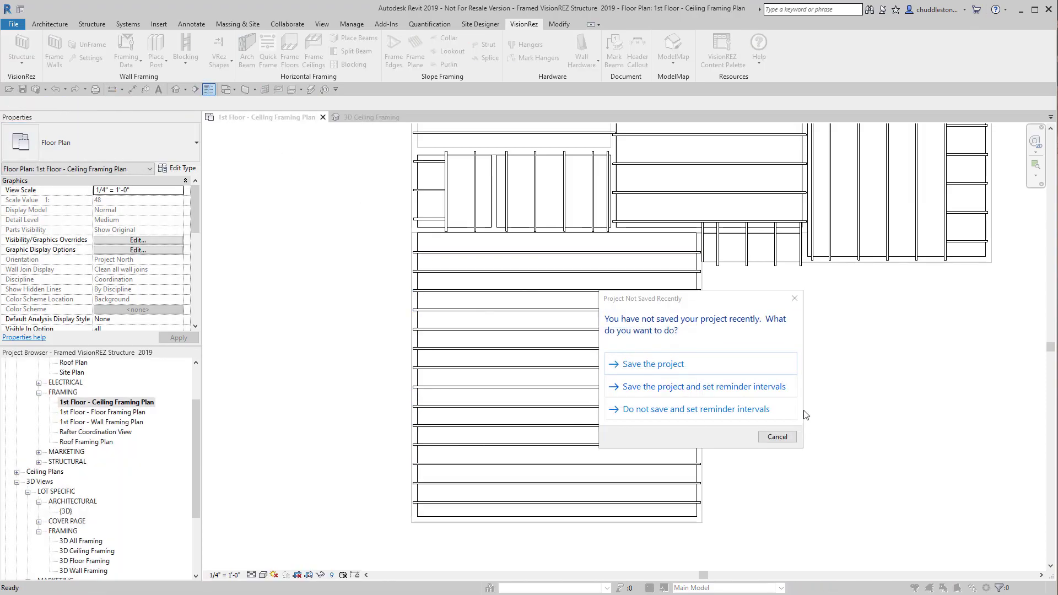
pyautogui.click(795, 298)
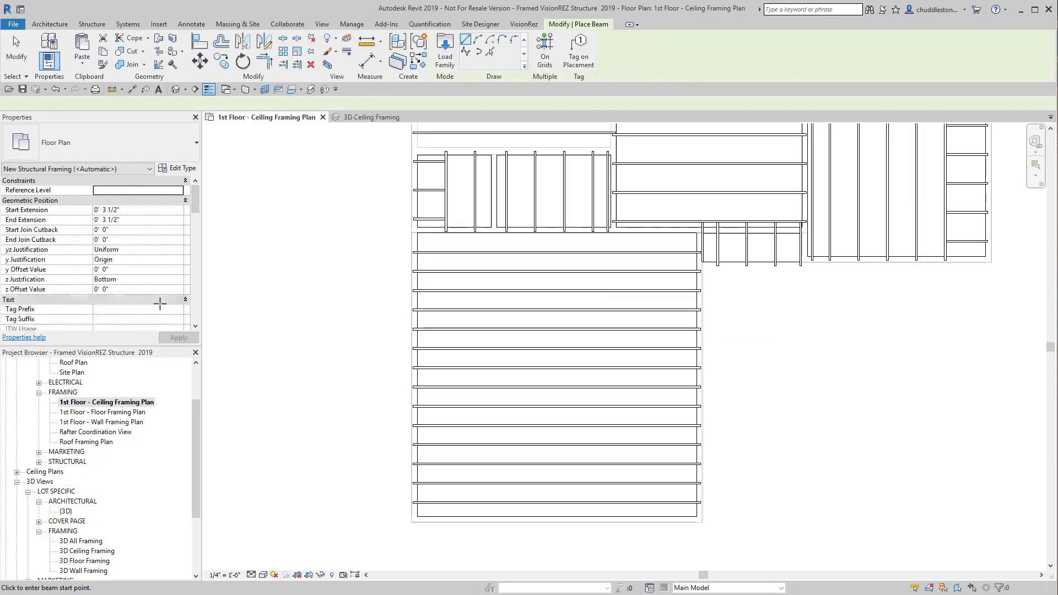
# Draw a Ceiling Framing Lumber Strongback 2x4 Edge 2x4 Flat, about 18' 6" long, perpendicular across the lower room's joists, and end the command.
pyautogui.click(135, 141)
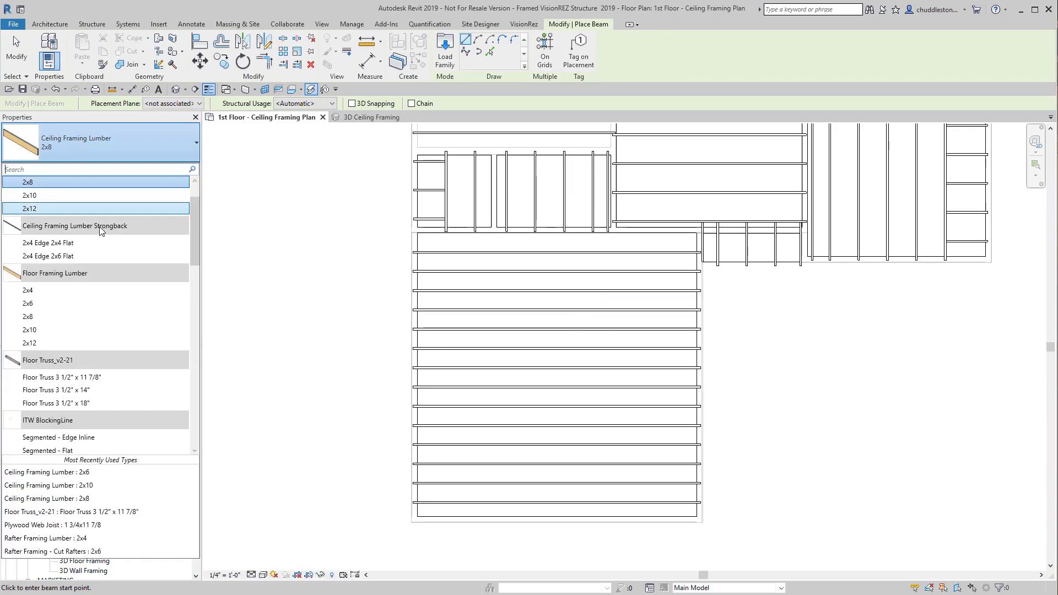
pyautogui.click(86, 244)
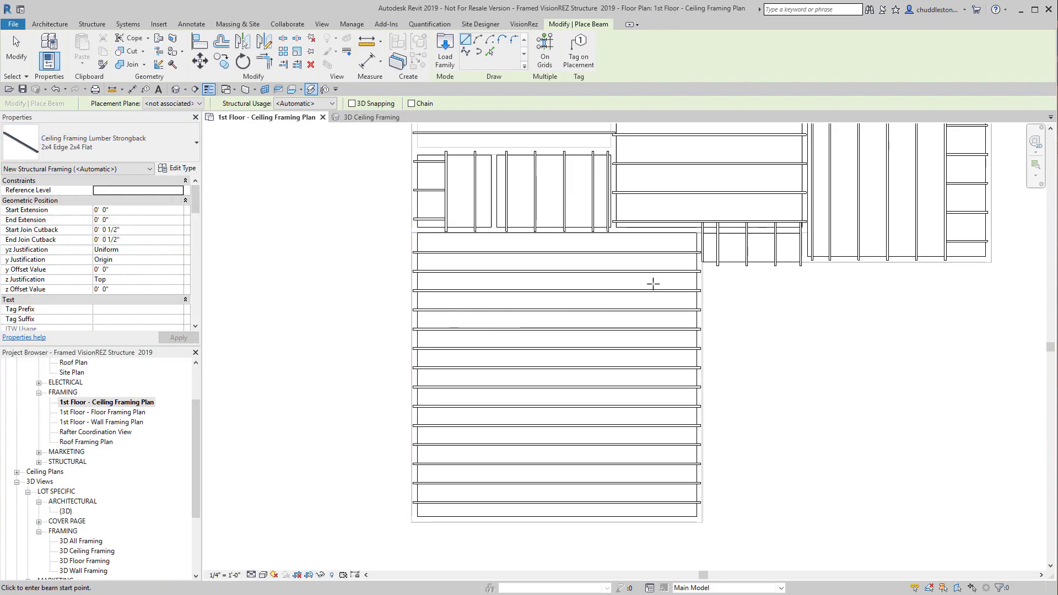
pyautogui.scroll(3, 573, 246)
pyautogui.click(564, 239)
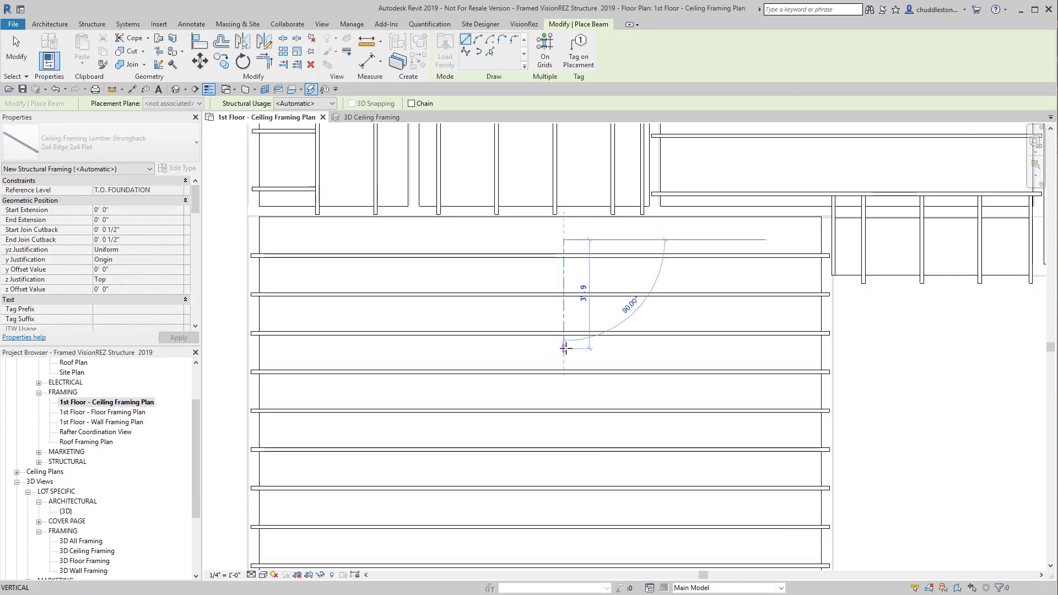
pyautogui.scroll(-3, 566, 348)
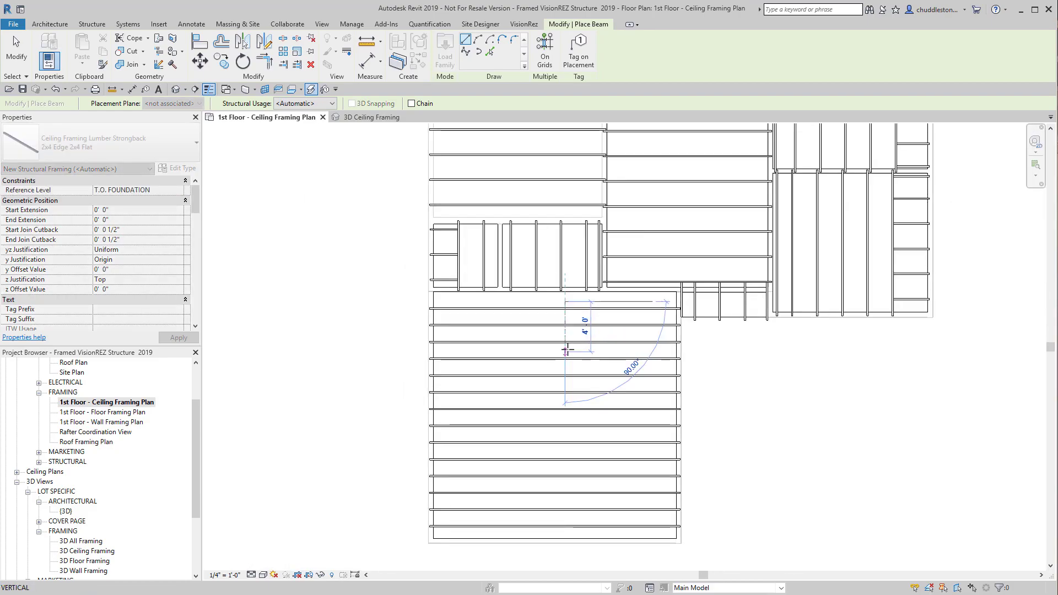
pyautogui.click(564, 533)
pyautogui.rightClick(358, 367)
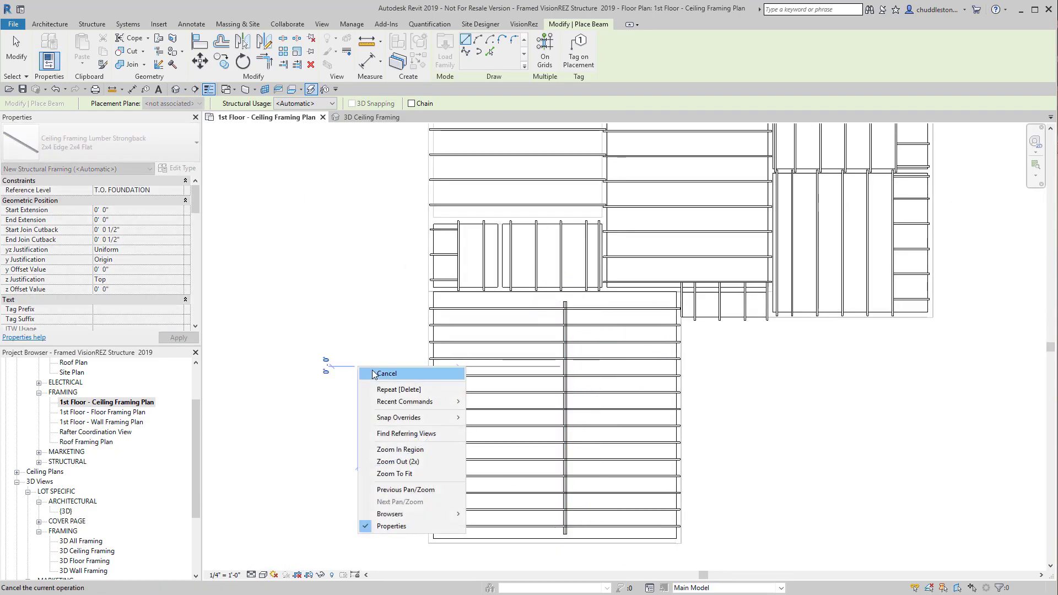
pyautogui.click(373, 375)
pyautogui.scroll(3, 605, 325)
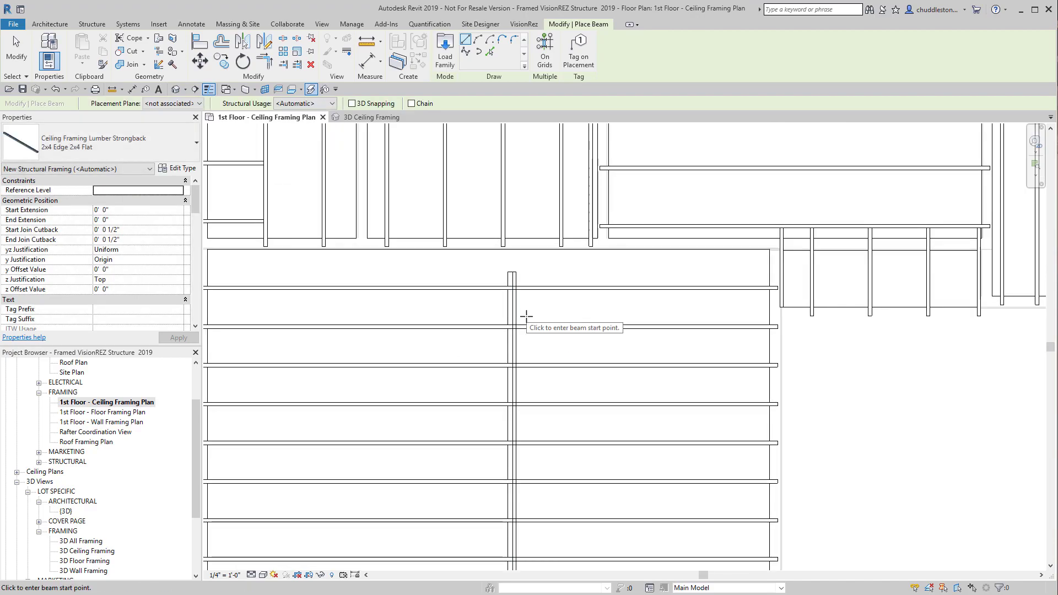
pyautogui.press('Escape')
pyautogui.press('Escape')
# Shift the strongback about 10" left toward the middle of the room's joists, and open the 3D Ceiling Framing view.
pyautogui.scroll(-3, 634, 275)
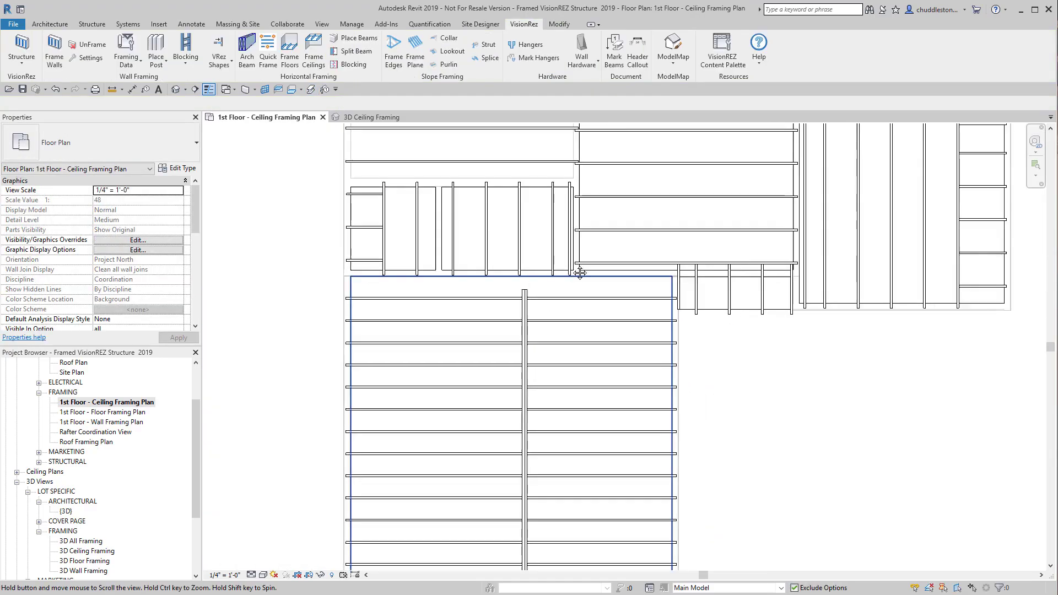
pyautogui.click(570, 281)
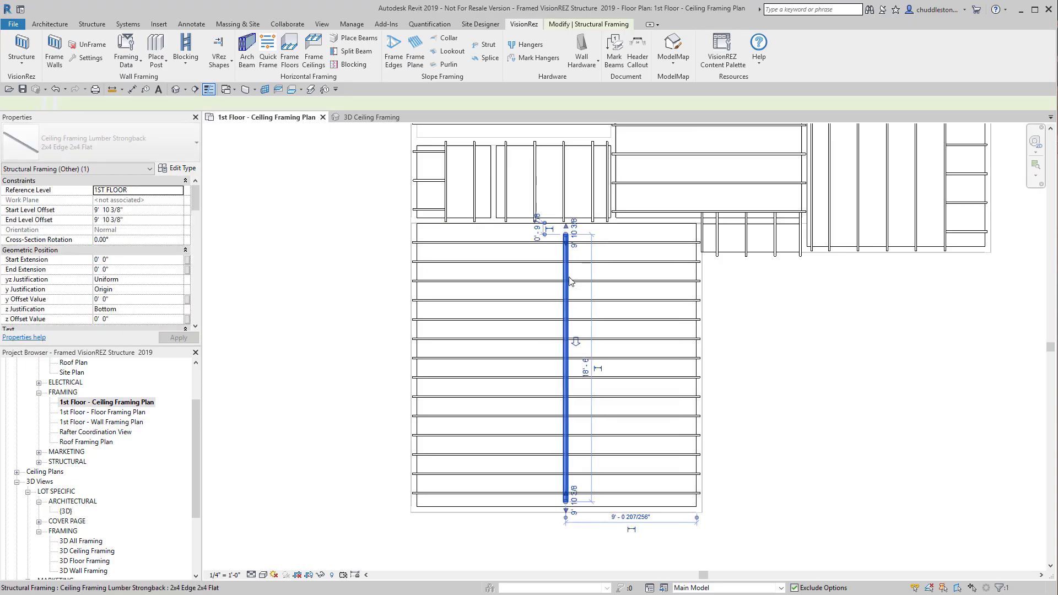
pyautogui.moveTo(570, 280); pyautogui.dragTo(558, 280)
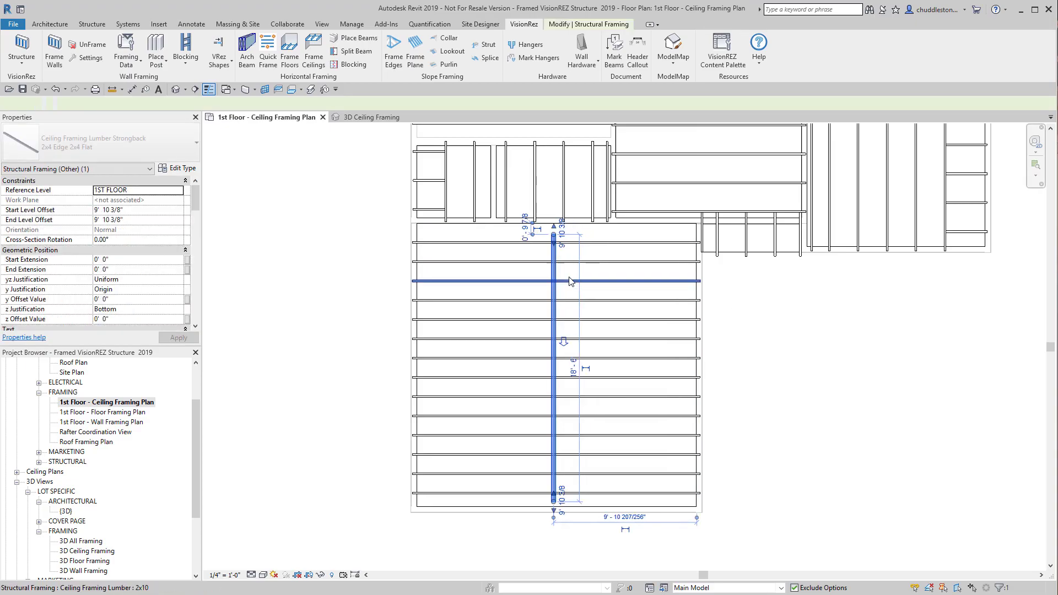
pyautogui.click(281, 313)
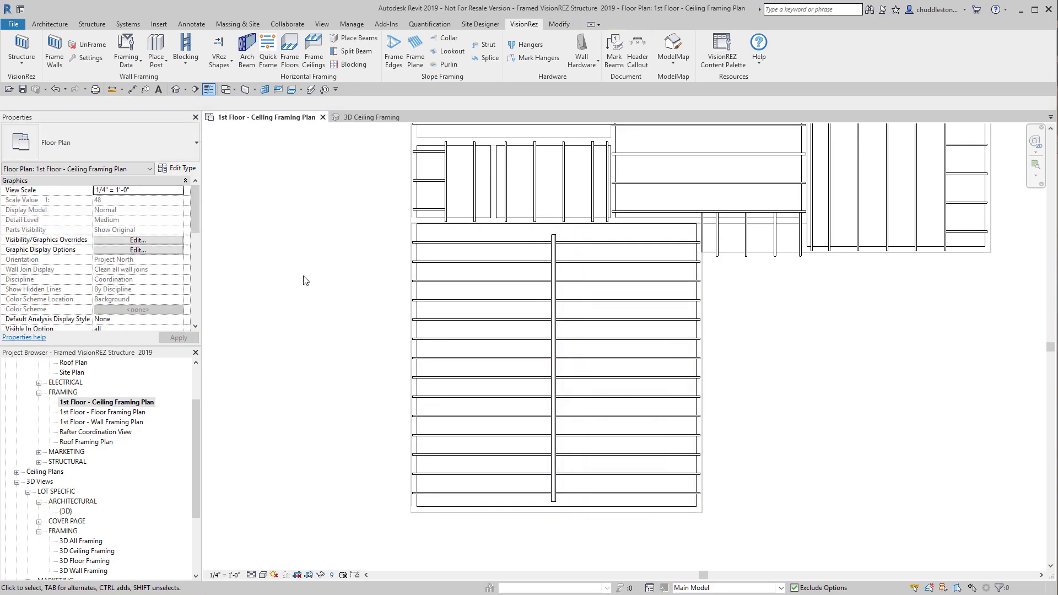
pyautogui.click(369, 118)
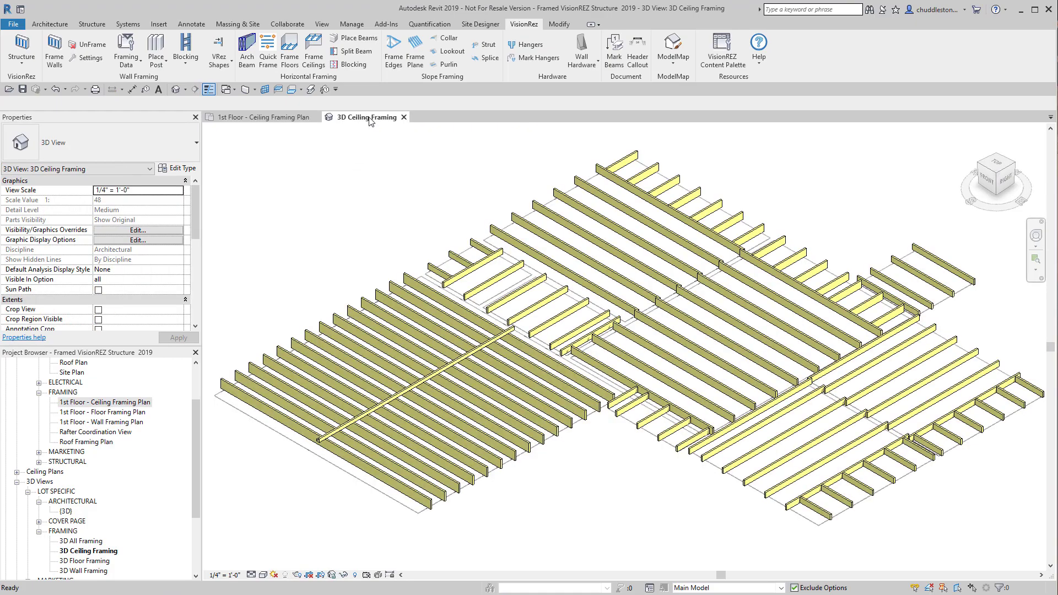